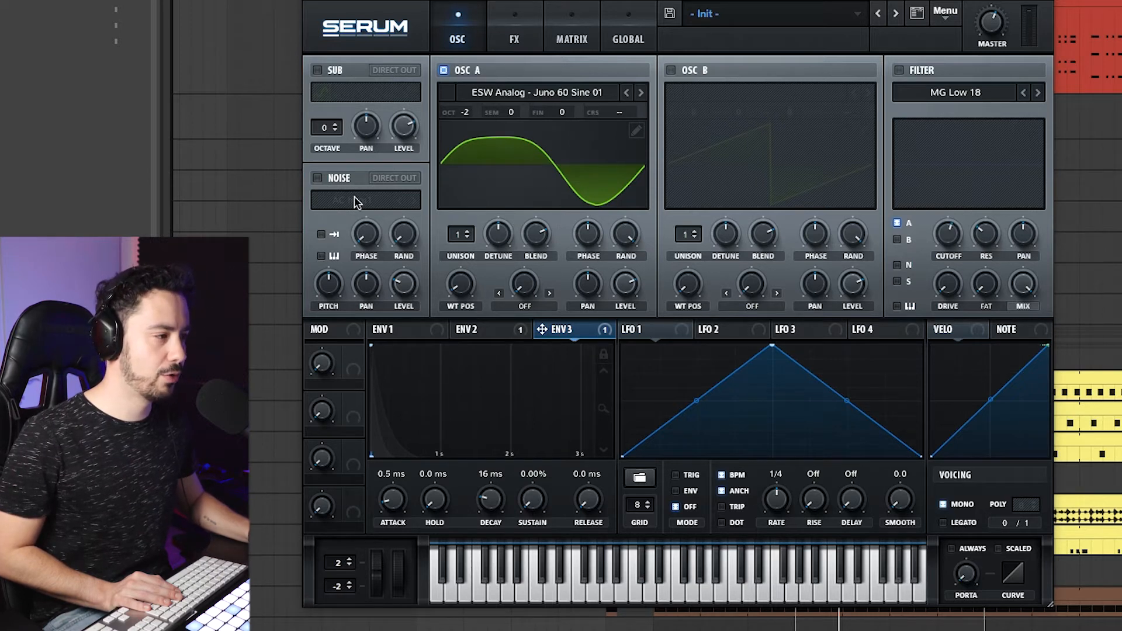
Inspect the Init patch's effects chain and the Env 2 modulation on the filter cutoff, and play the sound.
click(516, 39)
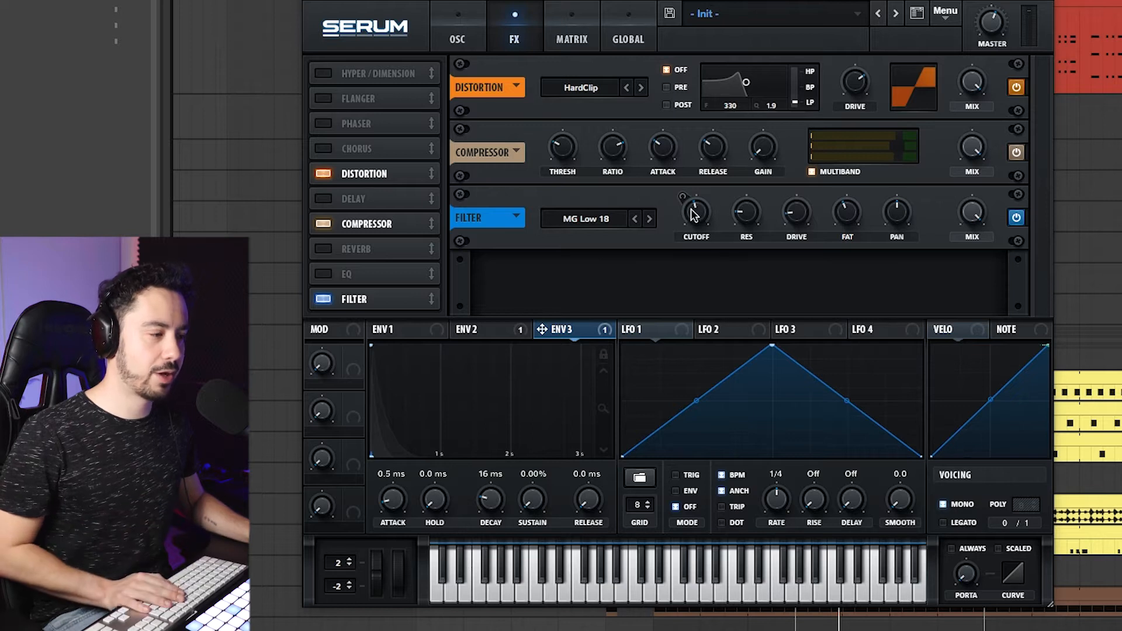
click(477, 329)
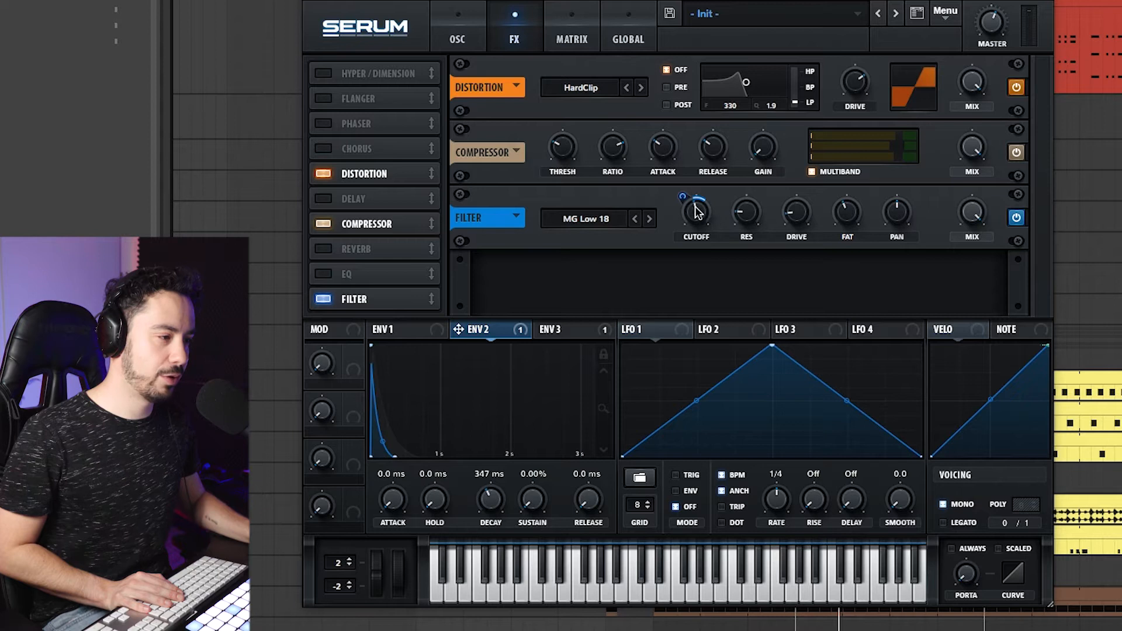
key(space)
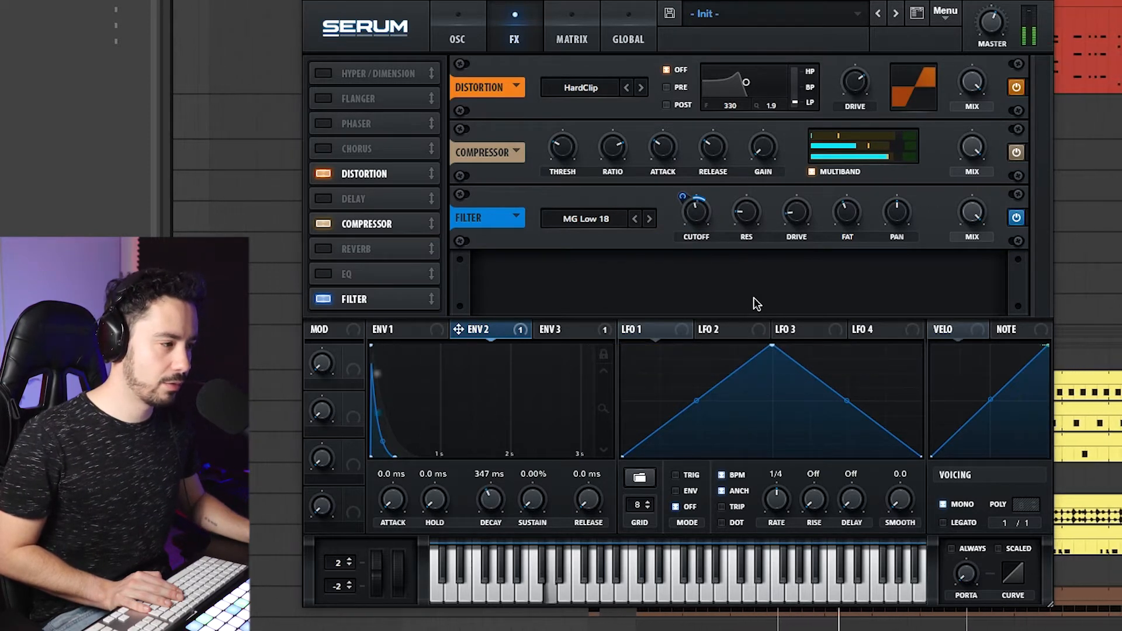
Show Env 3 with its master tuning routing in the modulation matrix, and raise the envelope's decay time.
click(587, 337)
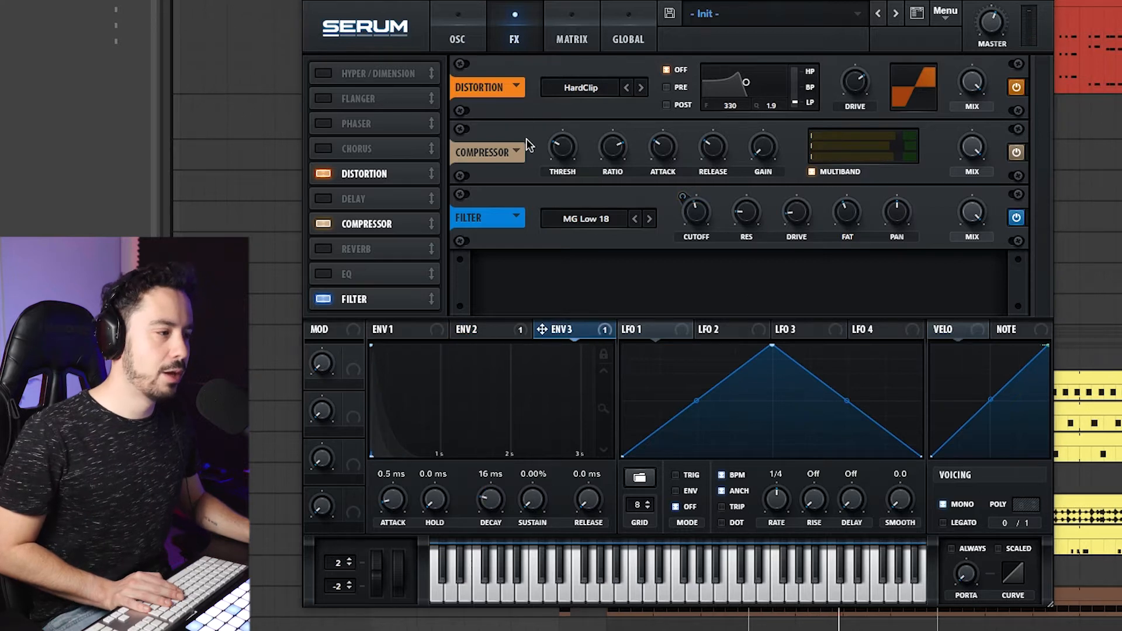
click(573, 39)
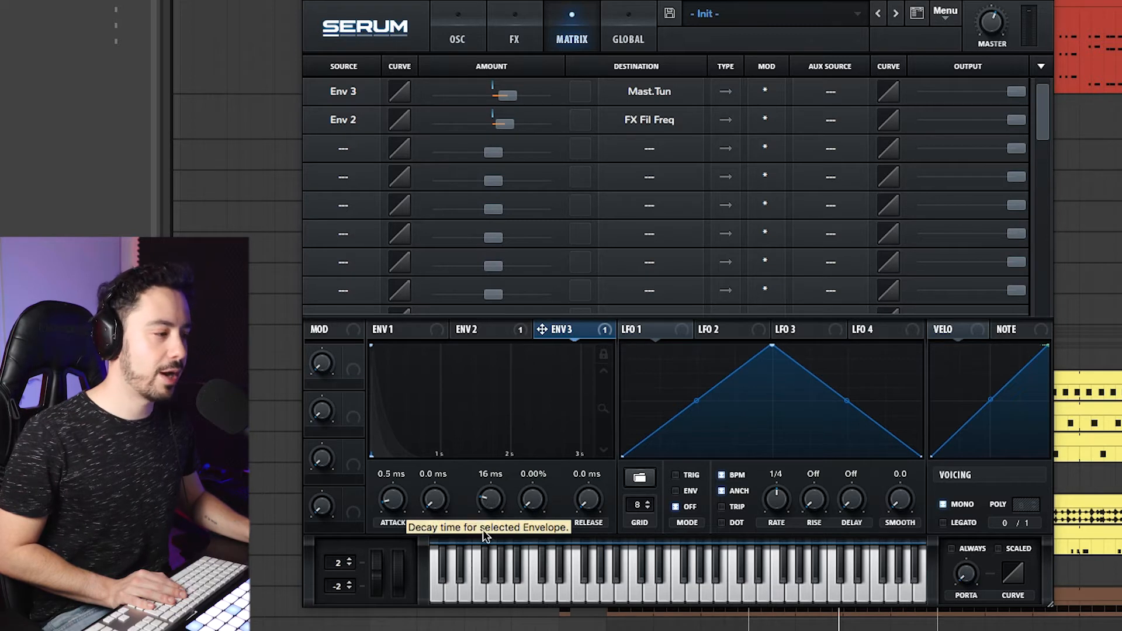
drag(496, 521, 491, 465)
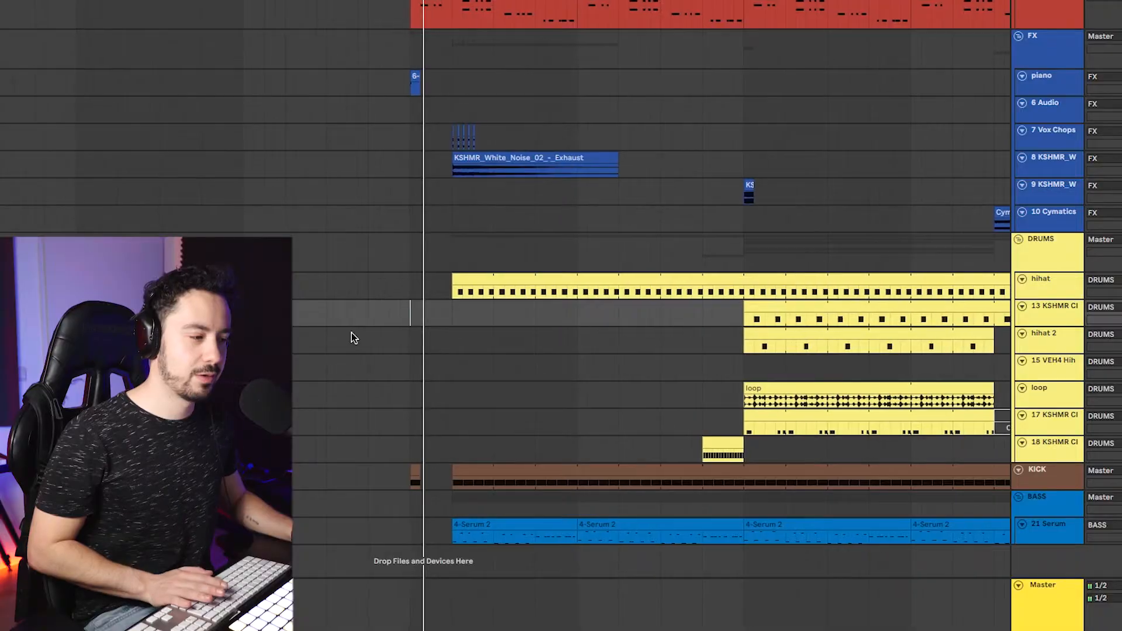
Go to the clap roll on track 18 near 2:00 in the arrangement and play that passage.
scroll(352, 332, right, 15)
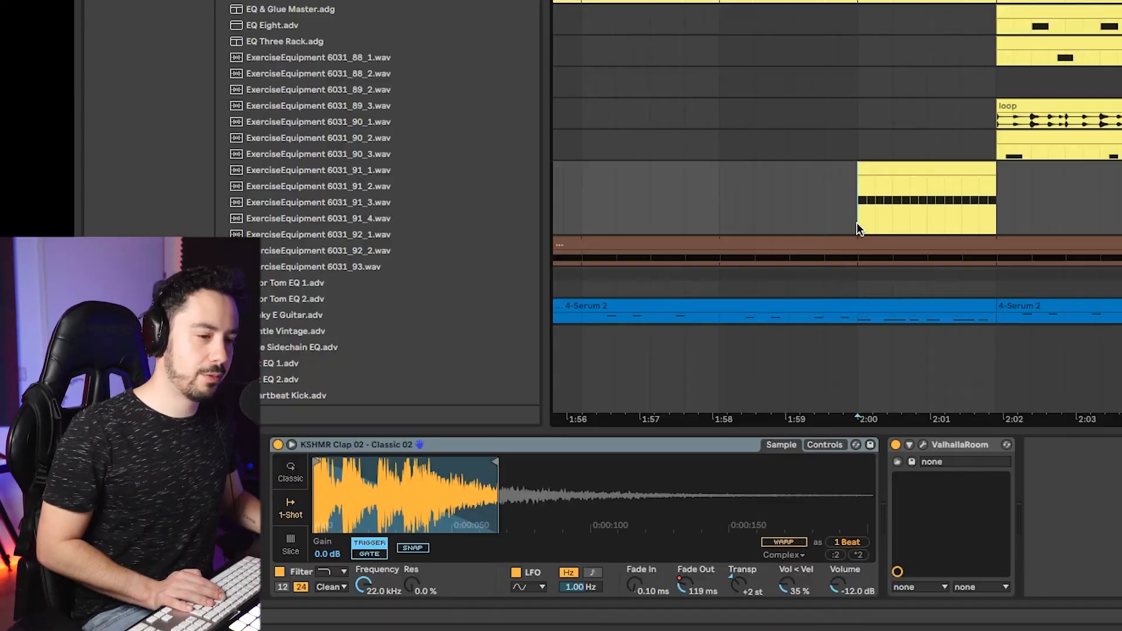
key(minus)
key(minus)
key(minus)
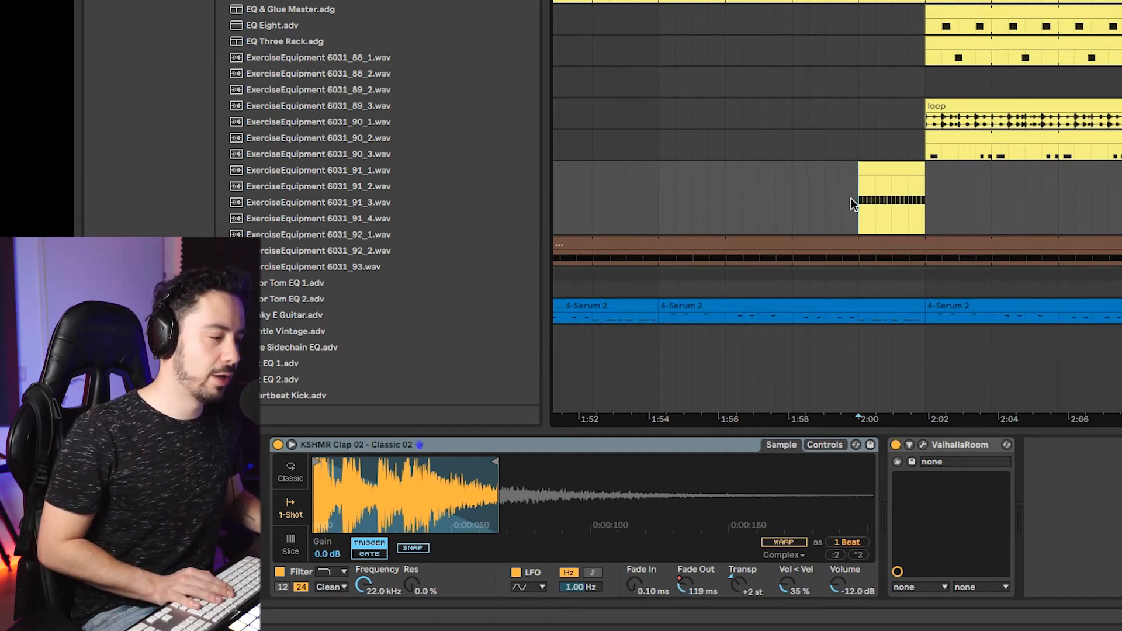
key(space)
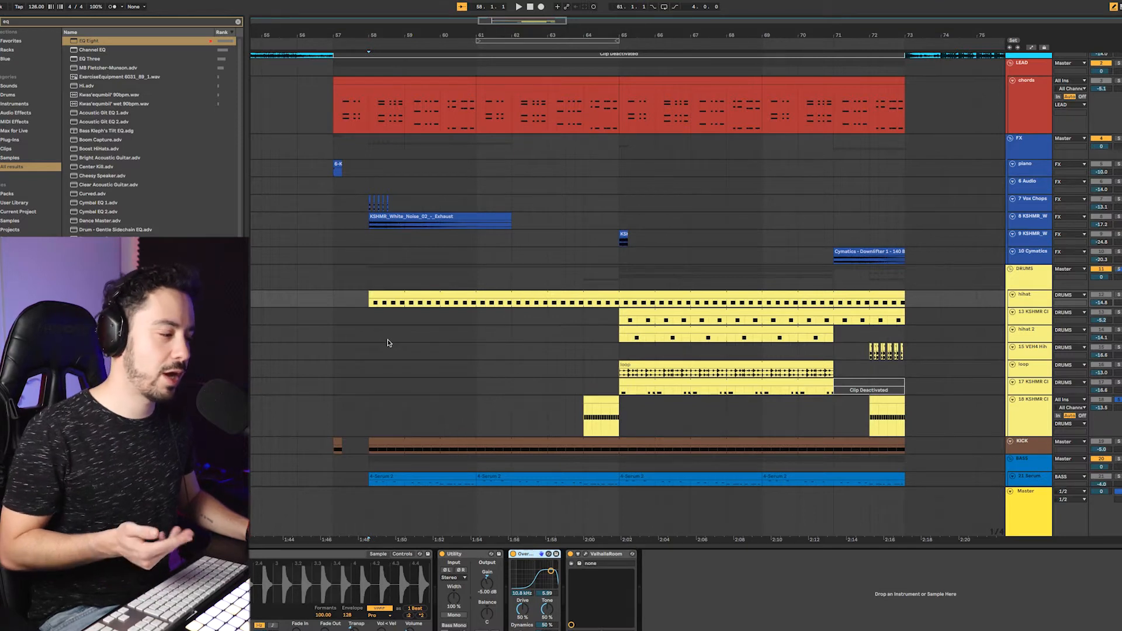
Check the drum tracks' devices and compare the DRUMS group with the Drum - Full Parallel compressor bypassed and enabled.
click(1025, 316)
click(1022, 341)
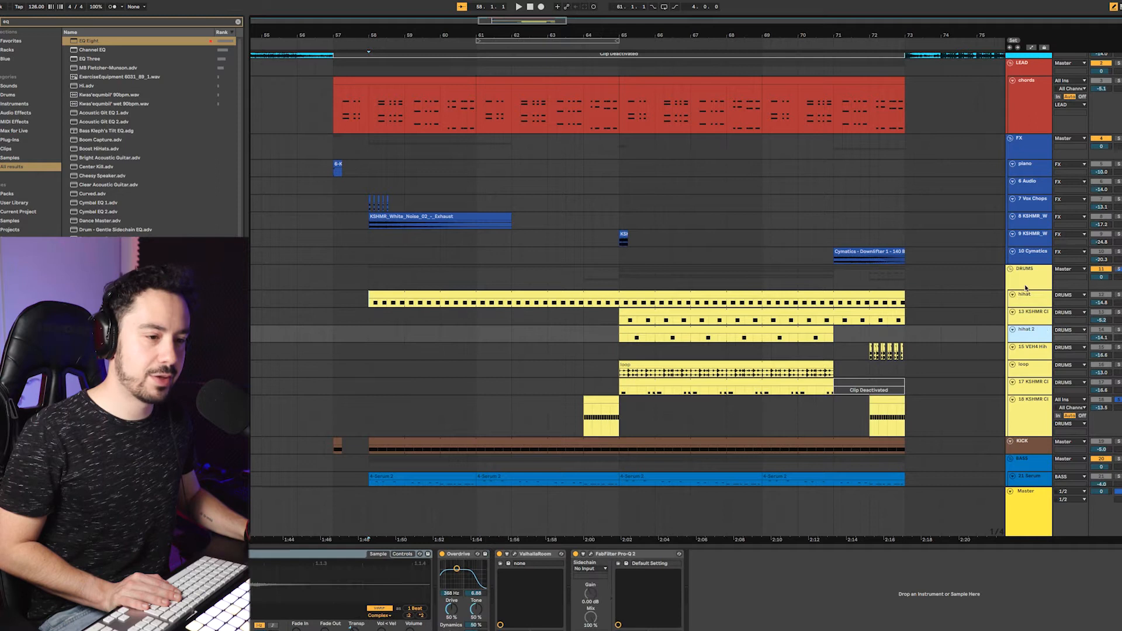
click(1033, 280)
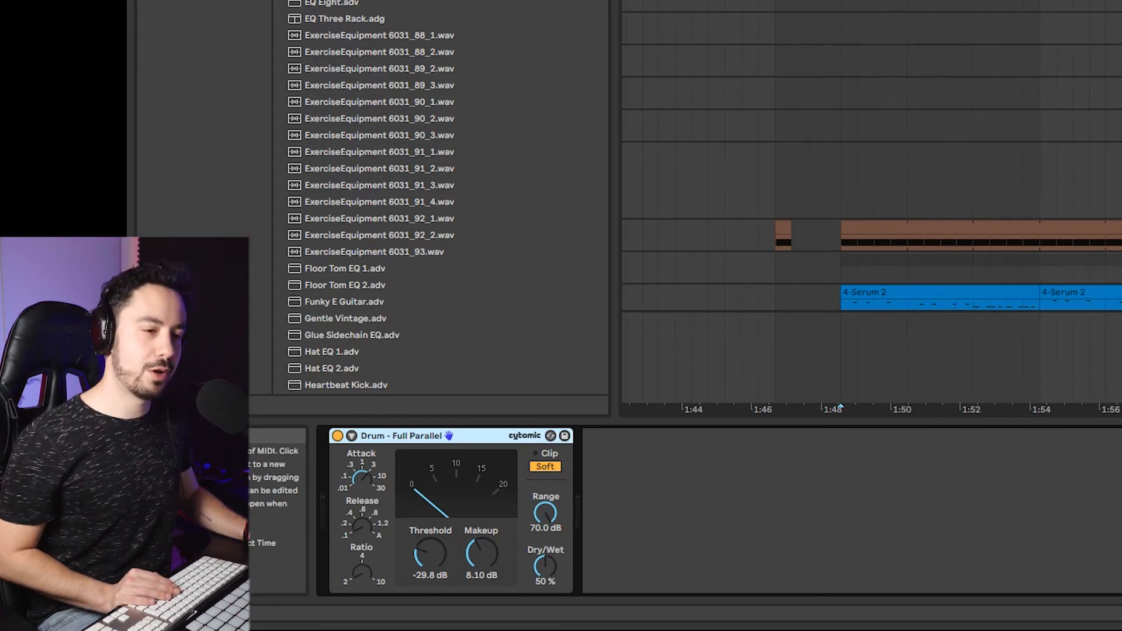
click(1120, 235)
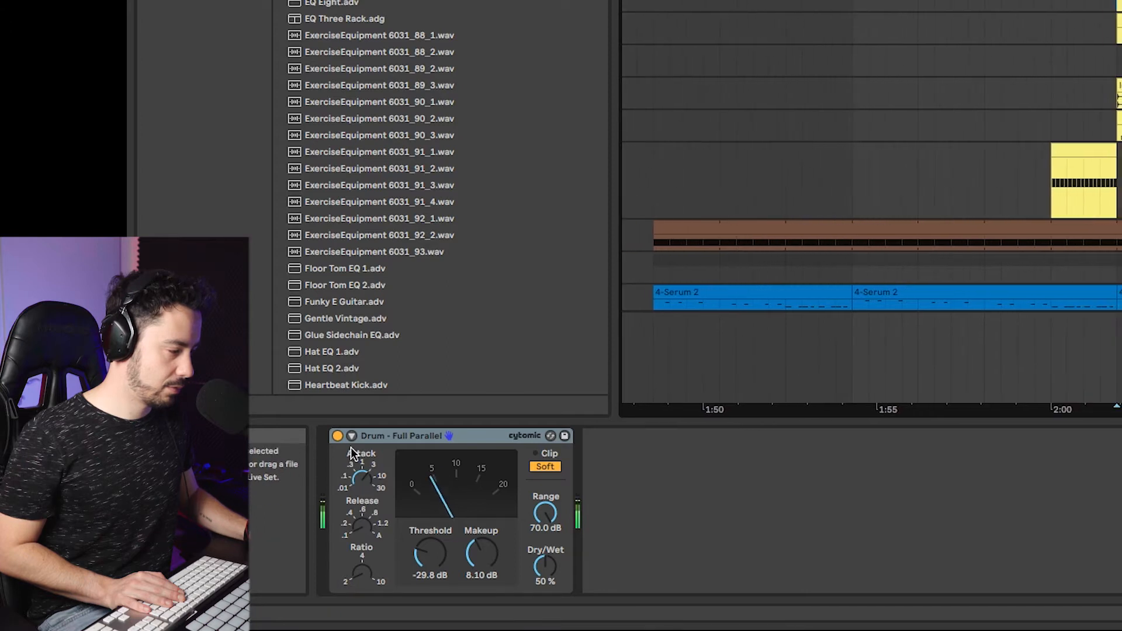
click(337, 436)
click(338, 436)
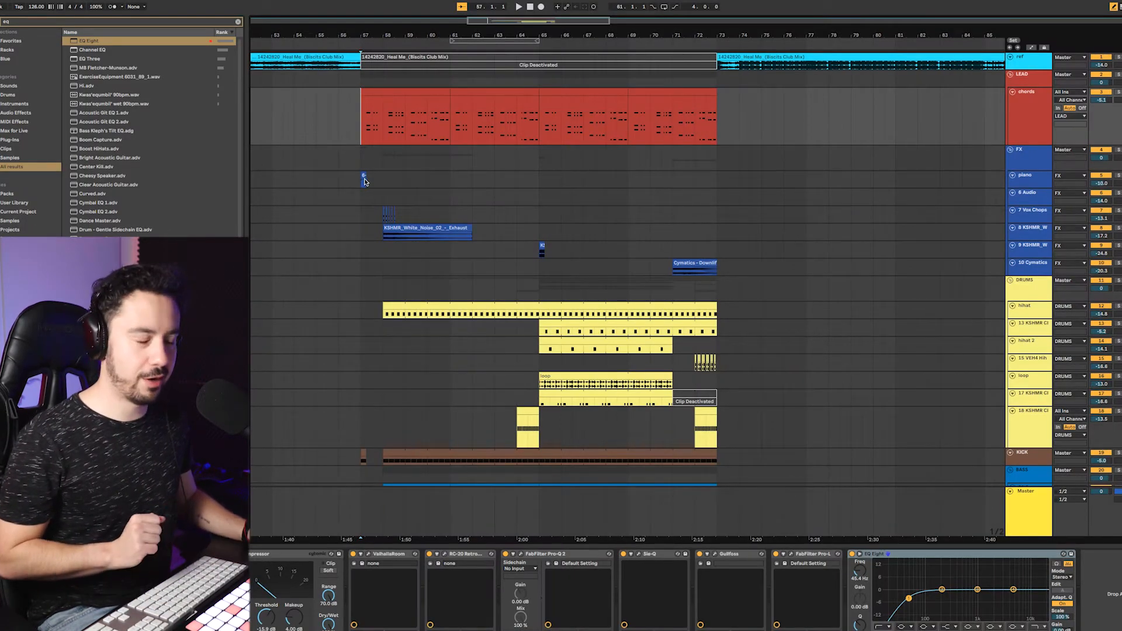
Solo the LEAD group, show the chords clip's notes and play the part from bar 57.
click(1017, 122)
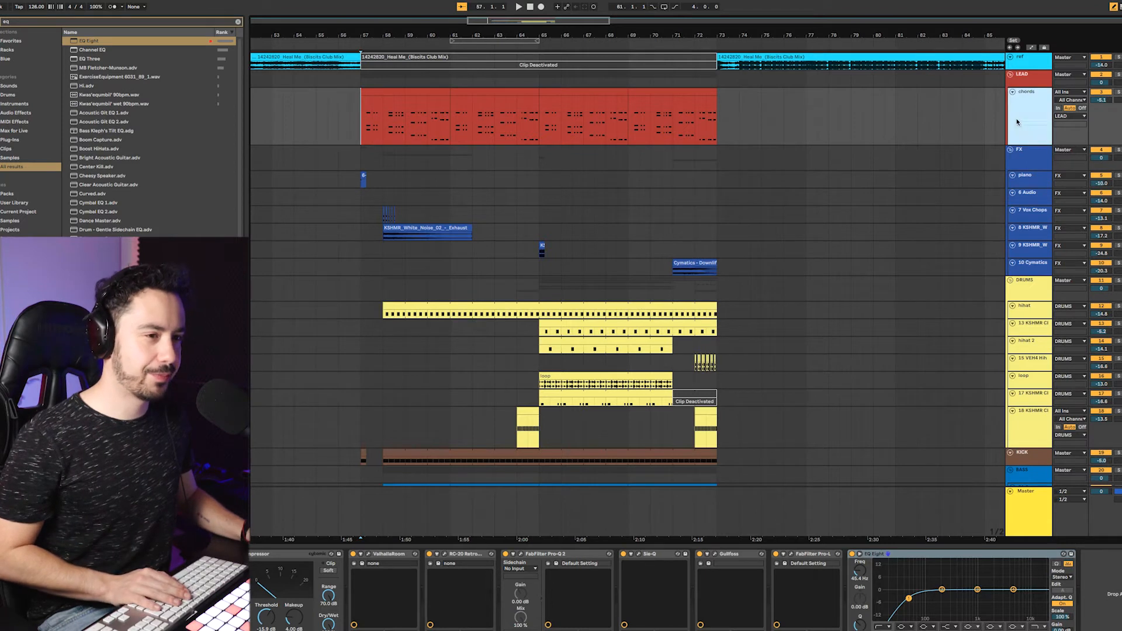
click(1118, 76)
double_click(498, 142)
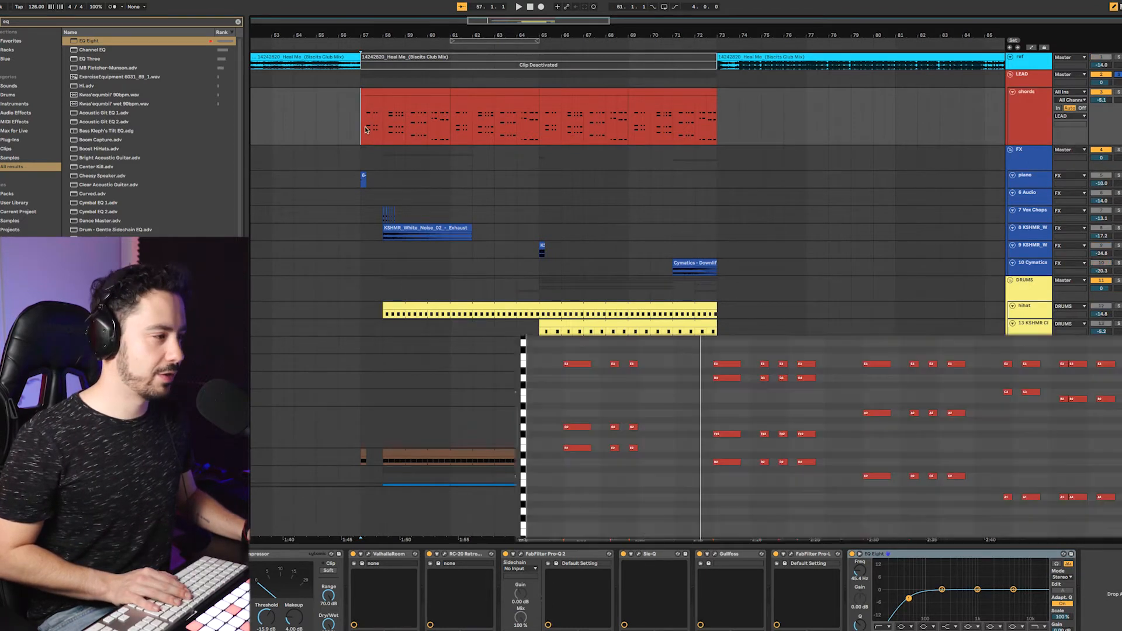
key(space)
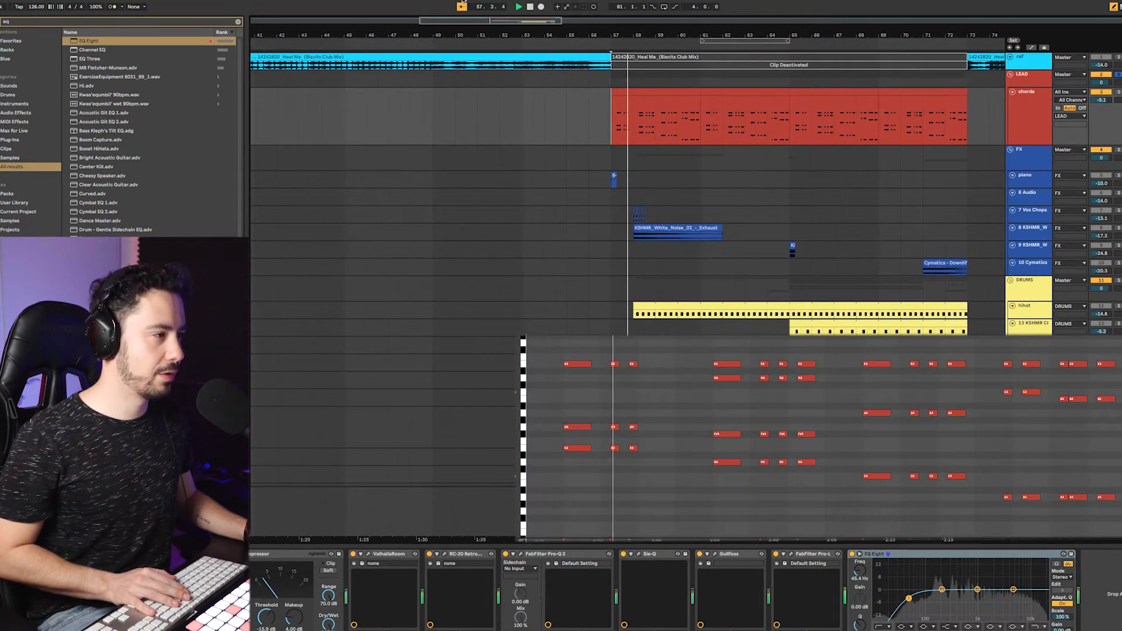
Turn off playback following, listen to the soloed chords across the section and stop playback.
click(462, 5)
scroll(653, 173, up, 3)
scroll(653, 174, left, 1)
scroll(653, 173, right, 6)
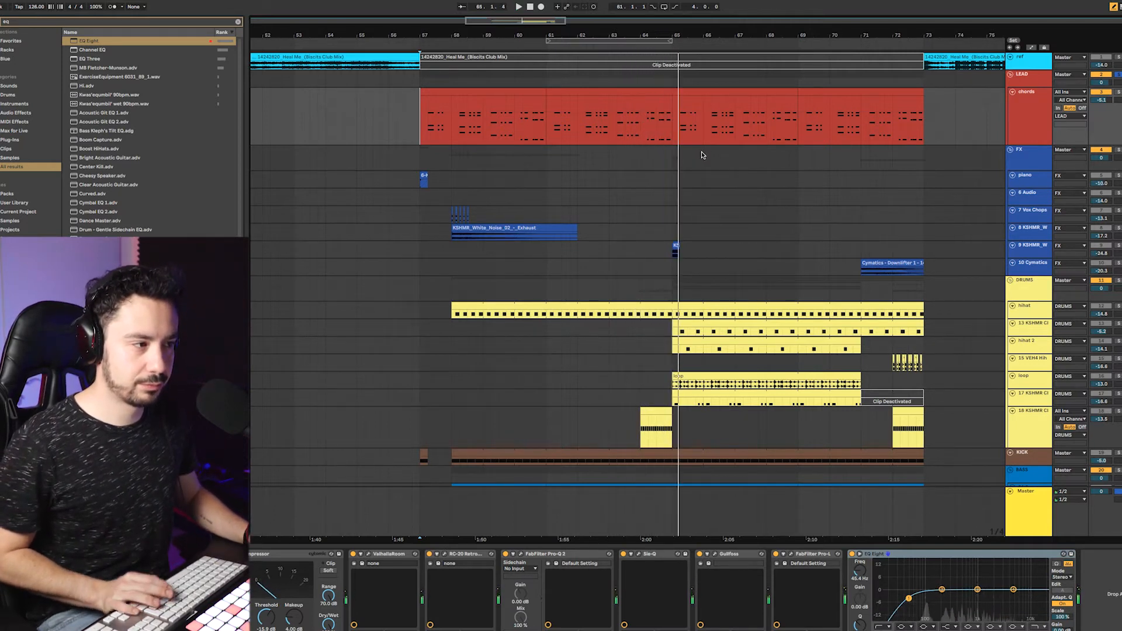
key(space)
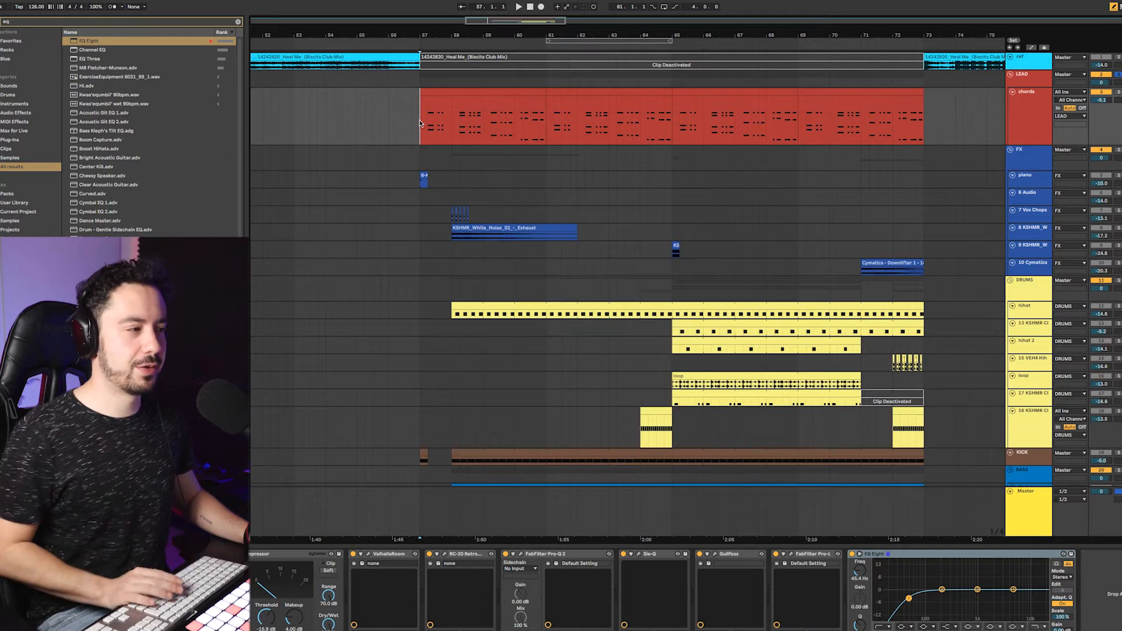
Show the automation lanes and bring up the chords track's Serum window, placed clear over the arrangement.
key(a)
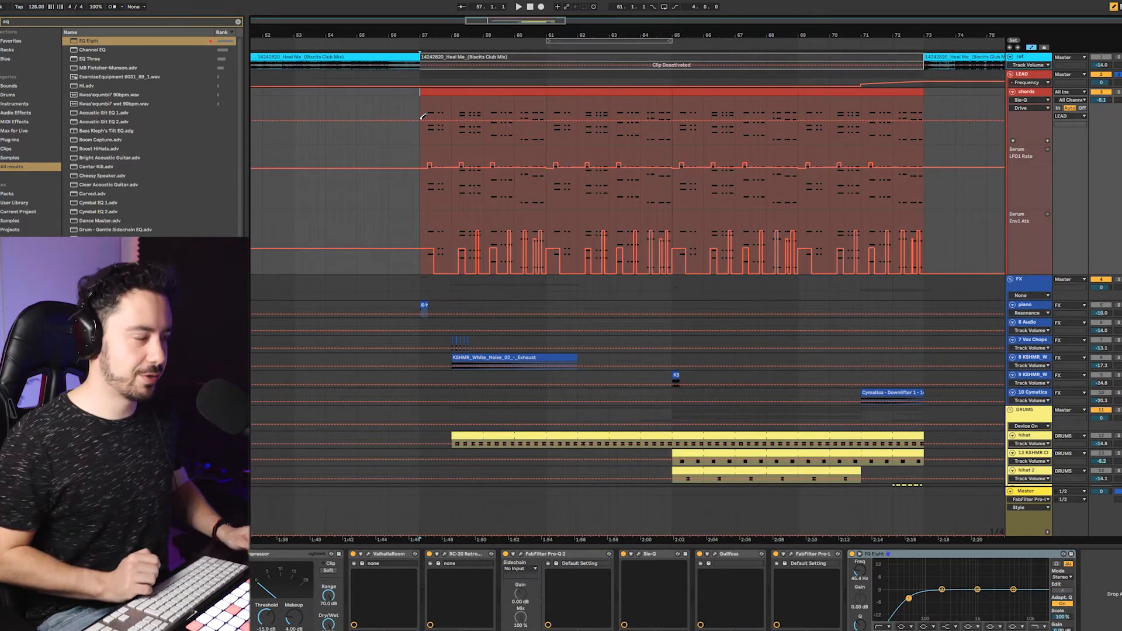
key(super+alt+p)
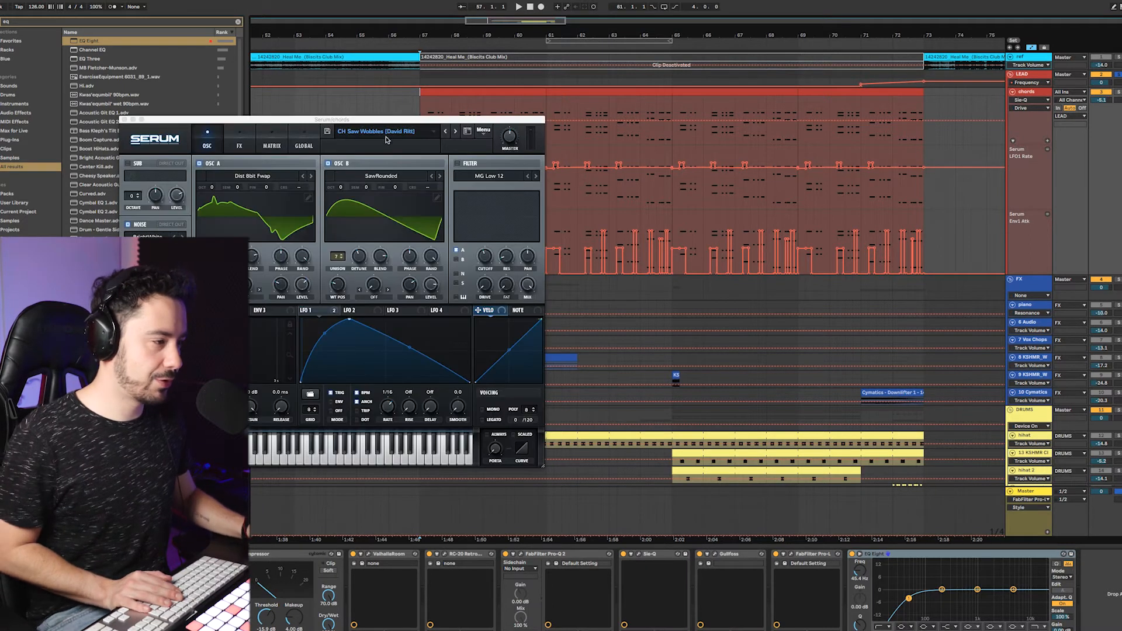
drag(345, 119, 583, 219)
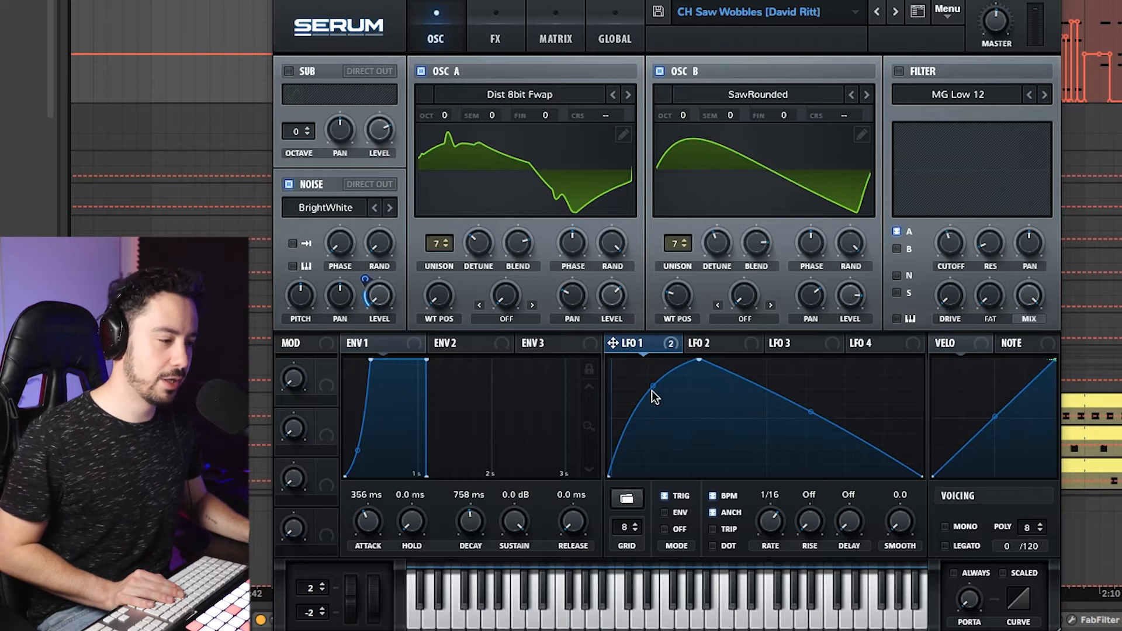
Compare the chords with Serum's LFO 1-modulated MG Low 6 effects filter bypassed and enabled.
click(479, 23)
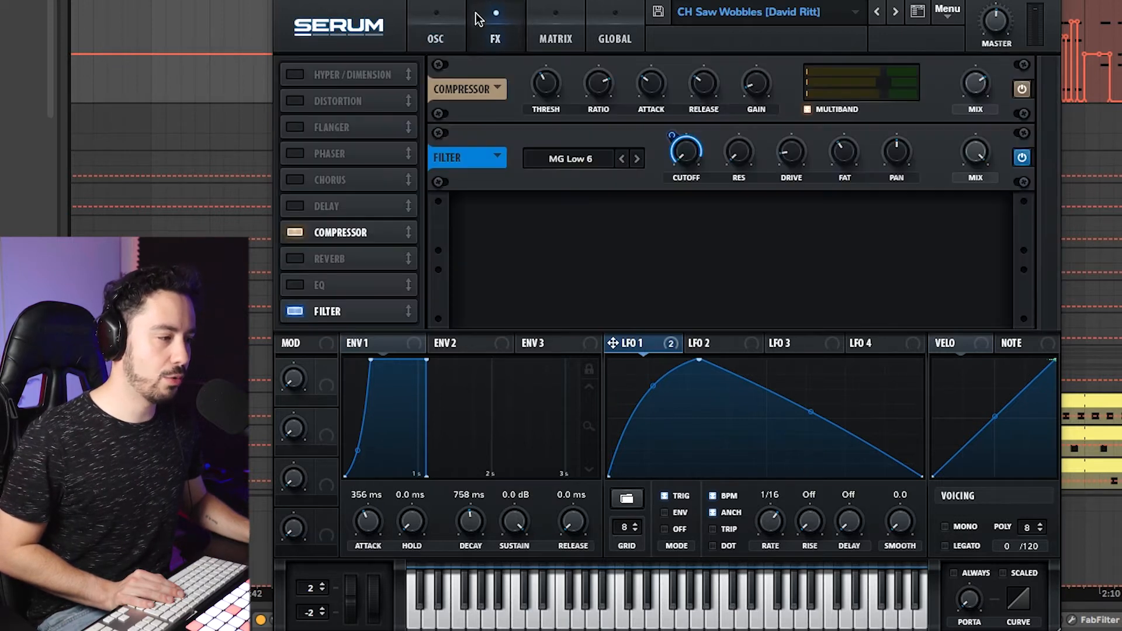
right_click(688, 156)
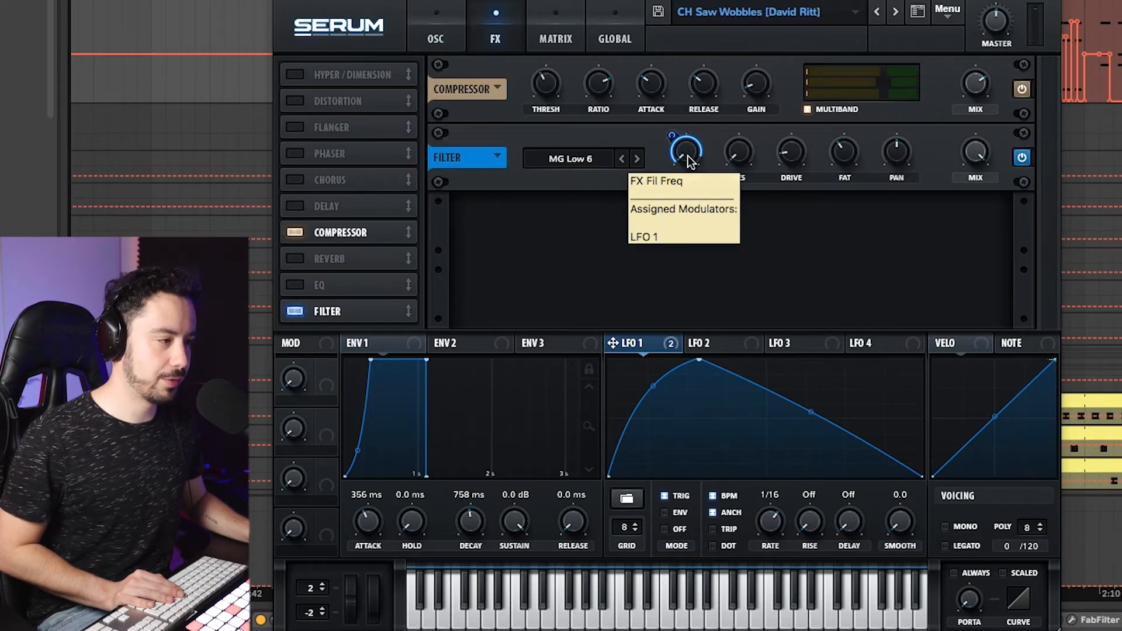
click(1014, 159)
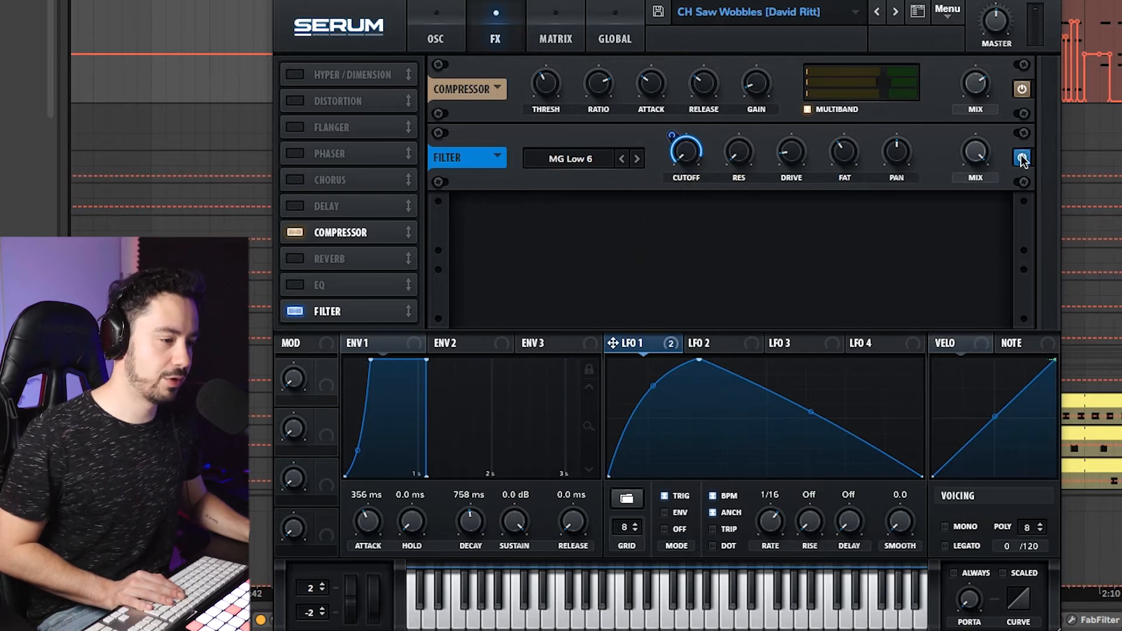
click(1020, 158)
key(space)
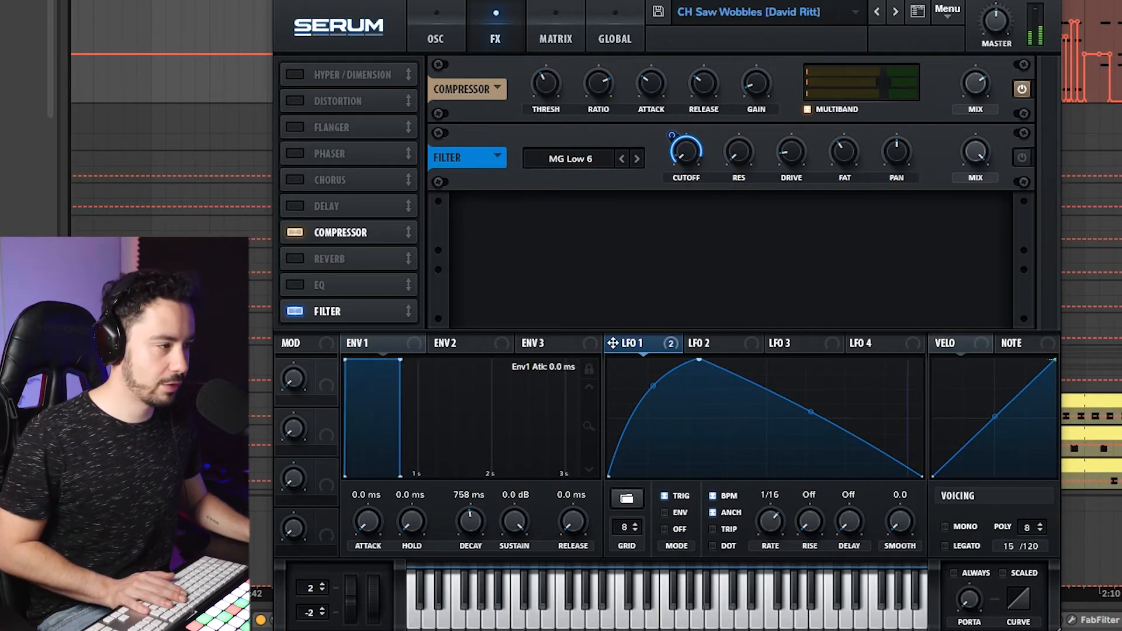
click(1021, 159)
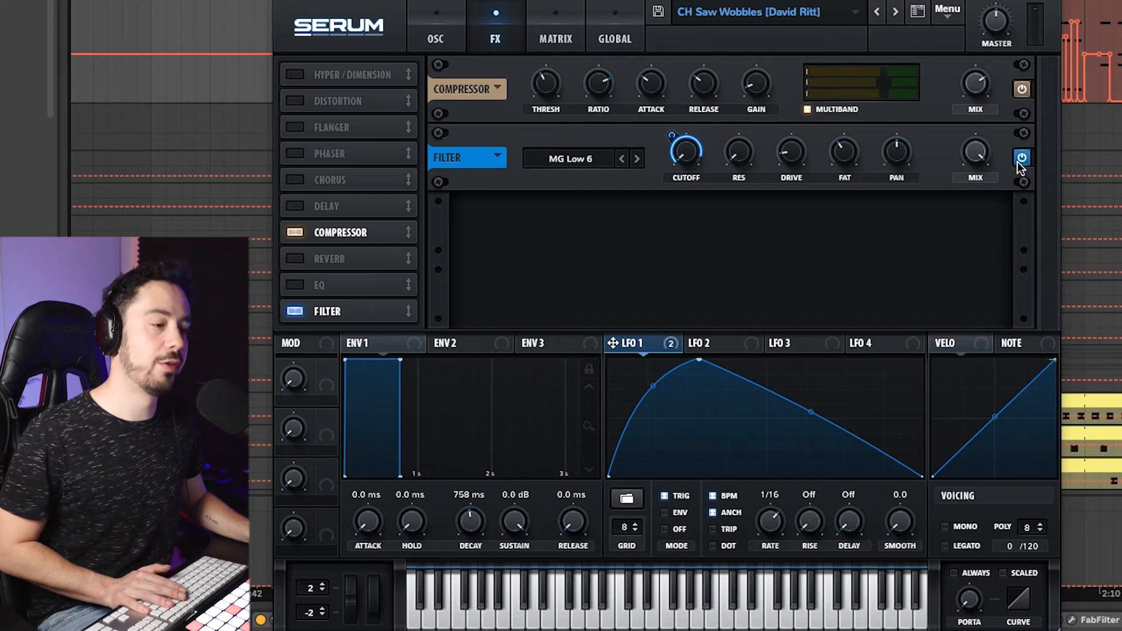
key(space)
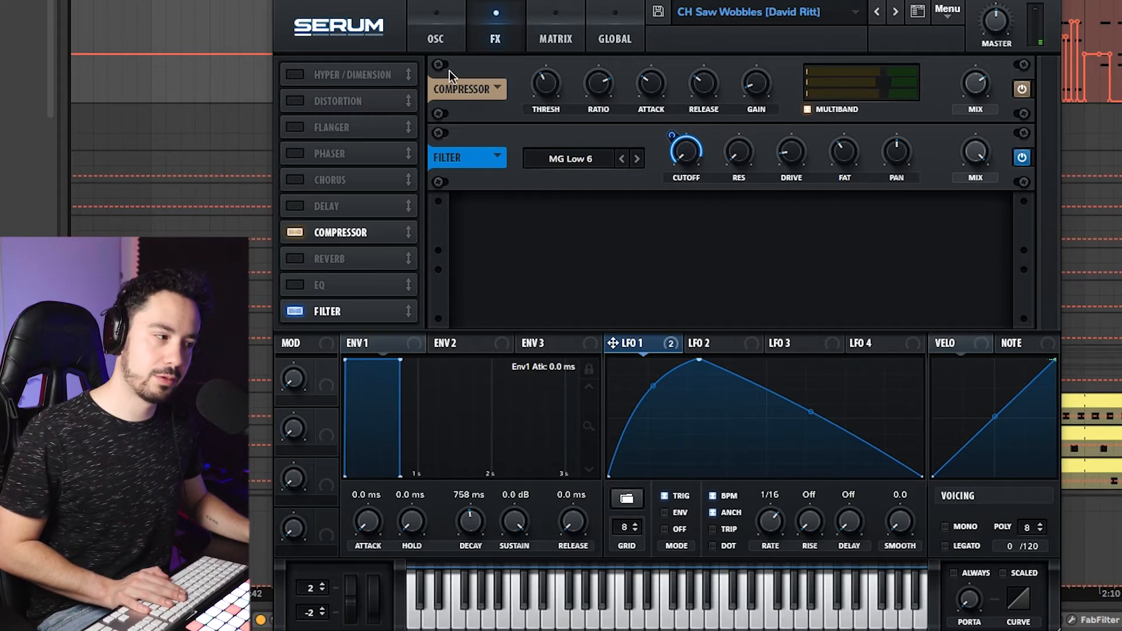
Try an Env 1 attack of 356 ms on the chords' oscillator page, undo it and audition the start of the clip.
click(437, 36)
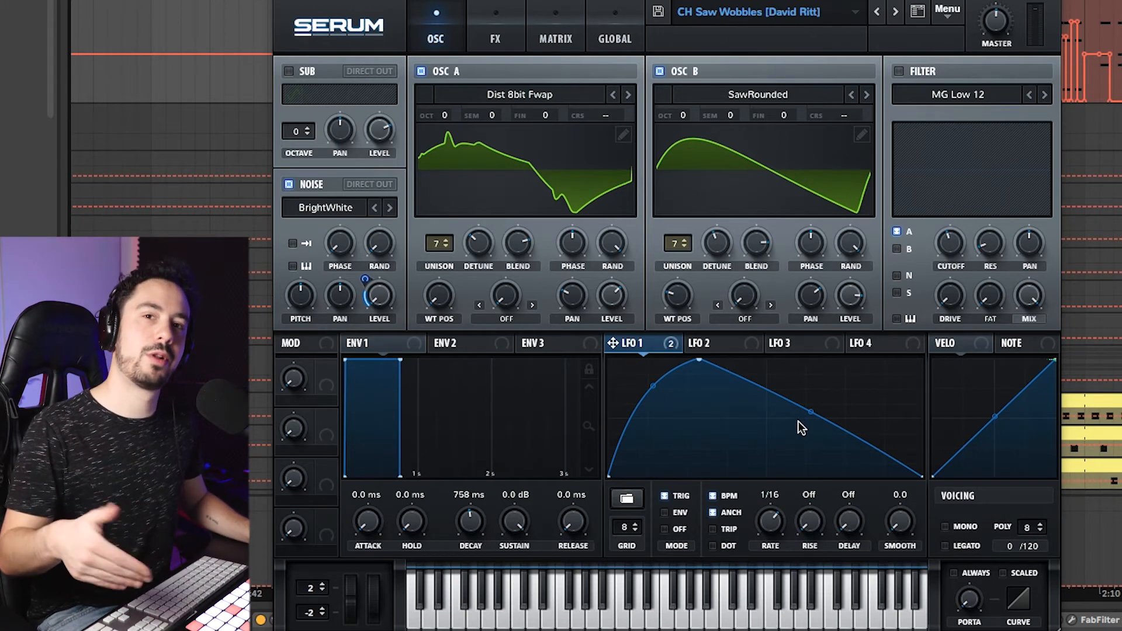
key(plus)
key(plus)
key(plus)
key(plus)
key(plus)
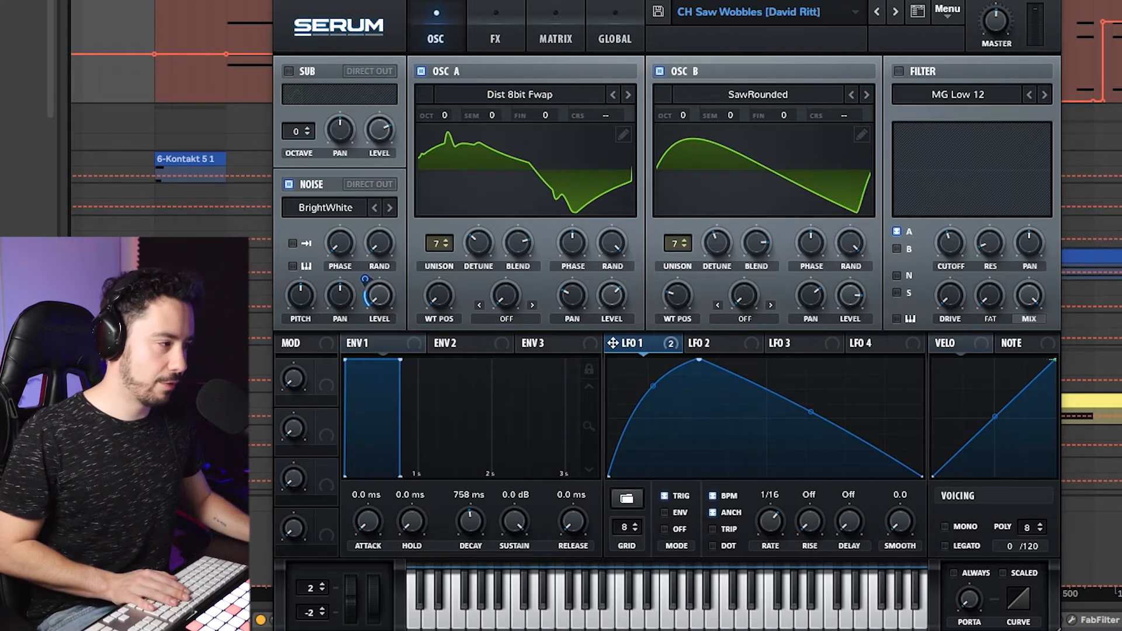
drag(367, 521, 368, 475)
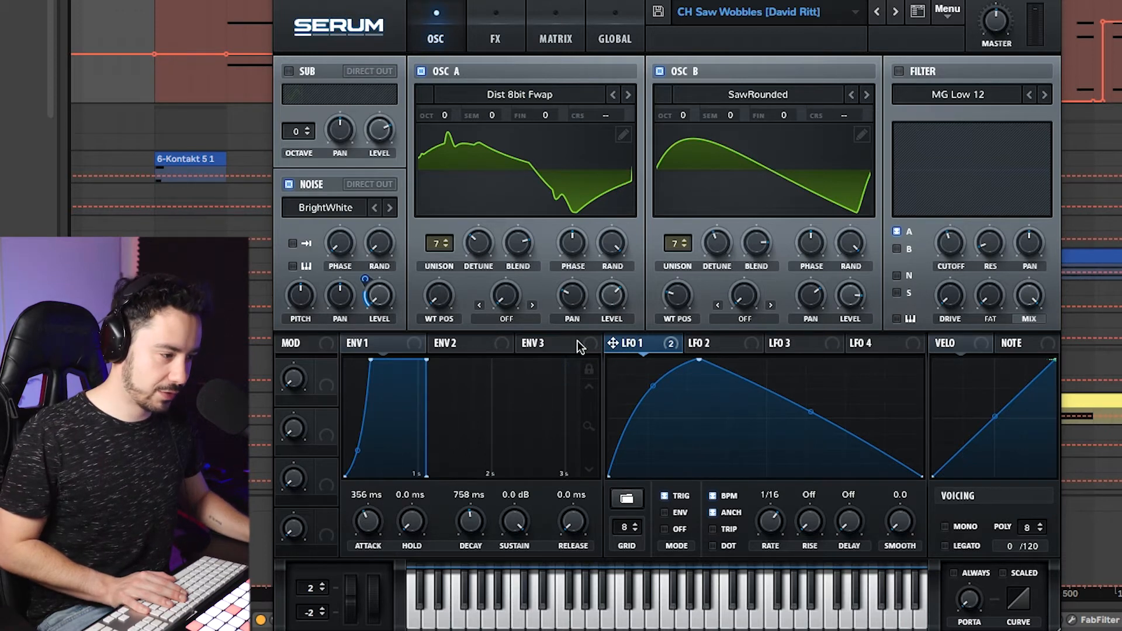
key(ctrl+z)
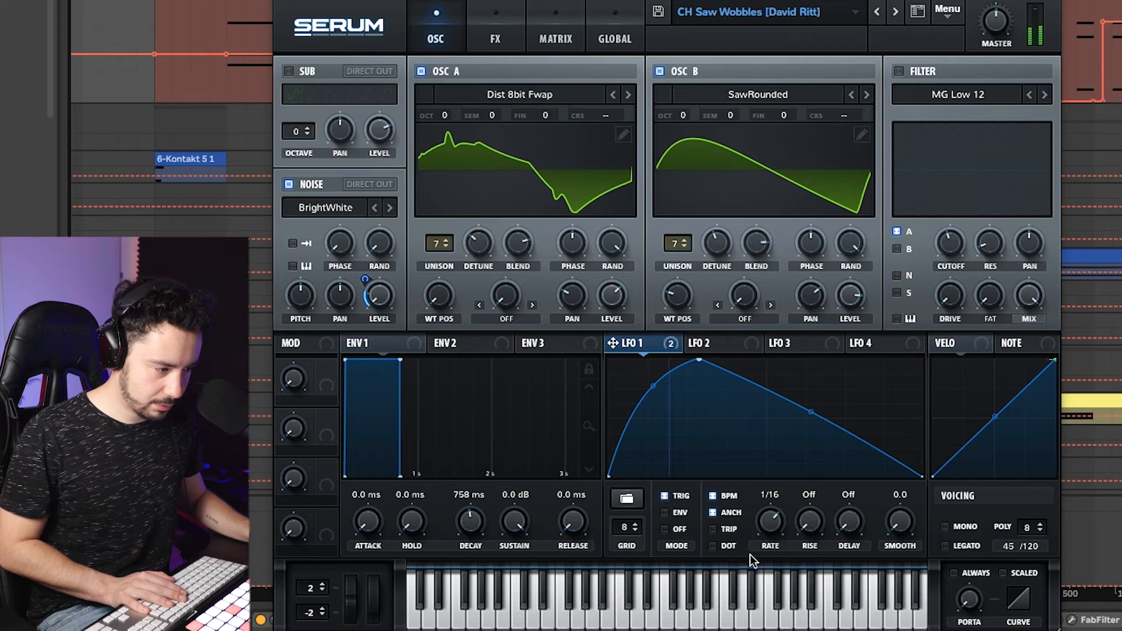
key(space)
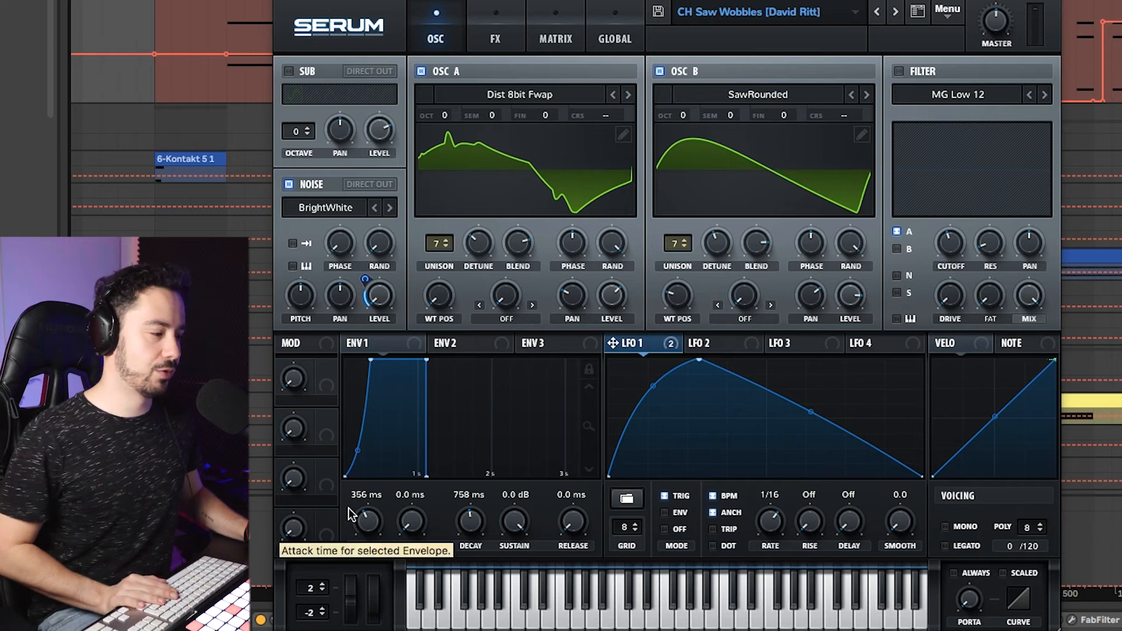
Examine the Env 1 attack automation behind the Serum window and listen to its effect on the chords.
drag(382, 1, 409, 162)
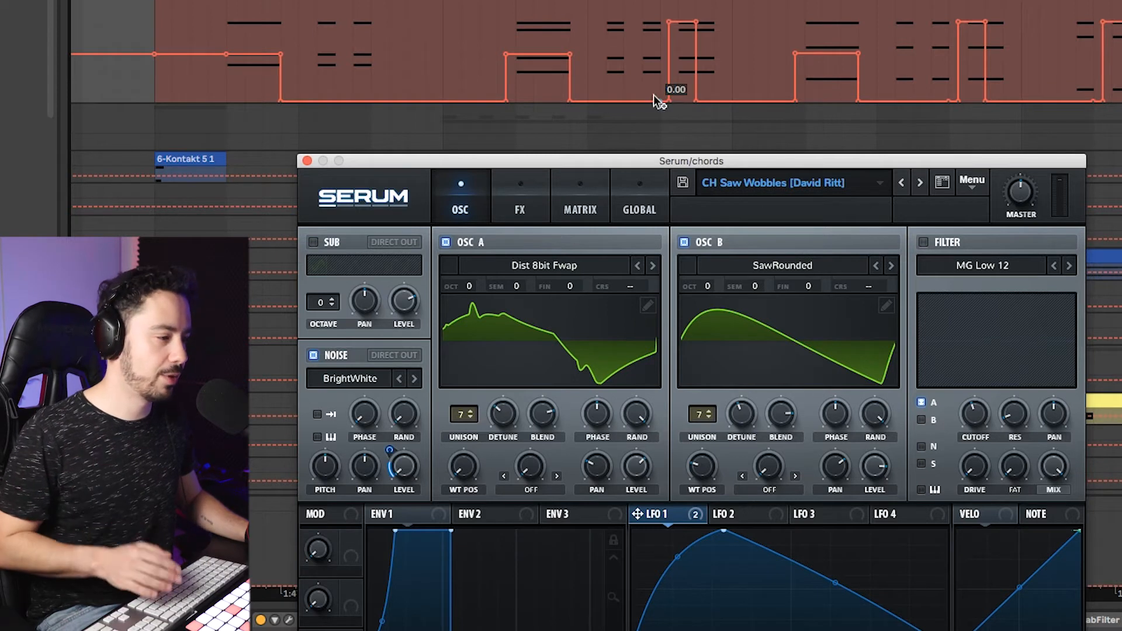
drag(398, 161, 401, 21)
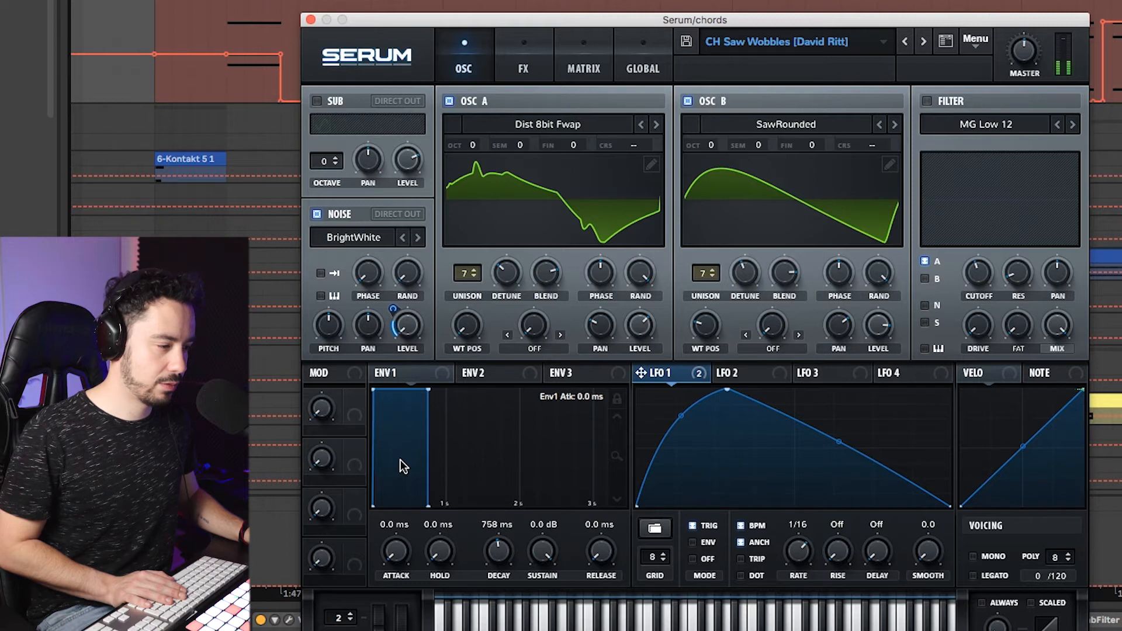
key(space)
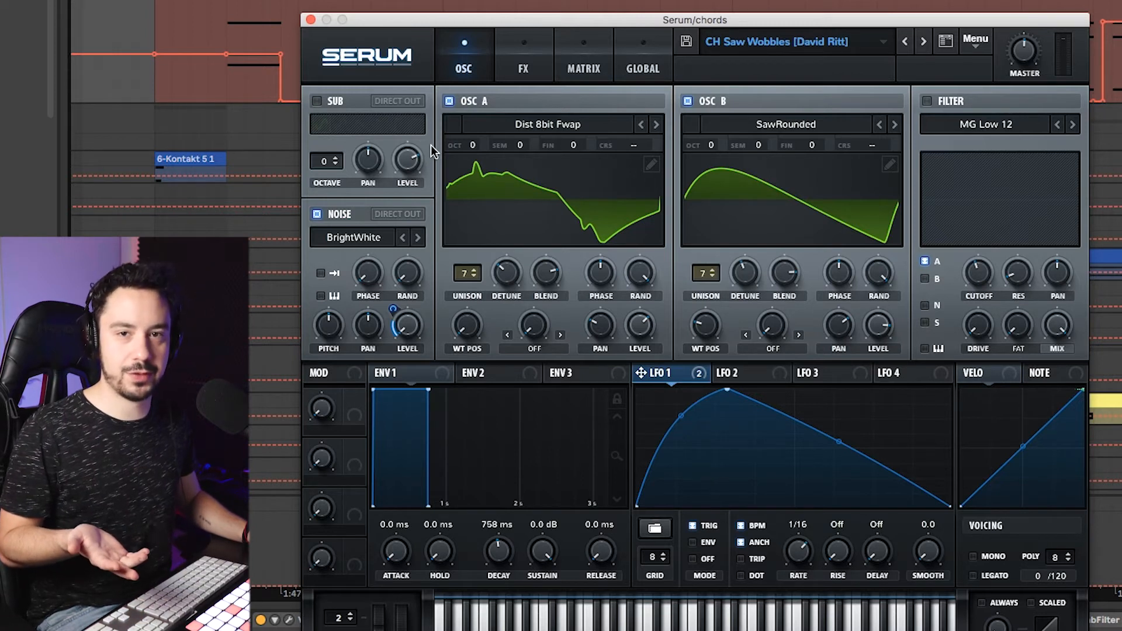
Examine the multiband compressor on the effects page of the chords' Serum patch, and close the Serum window.
click(522, 66)
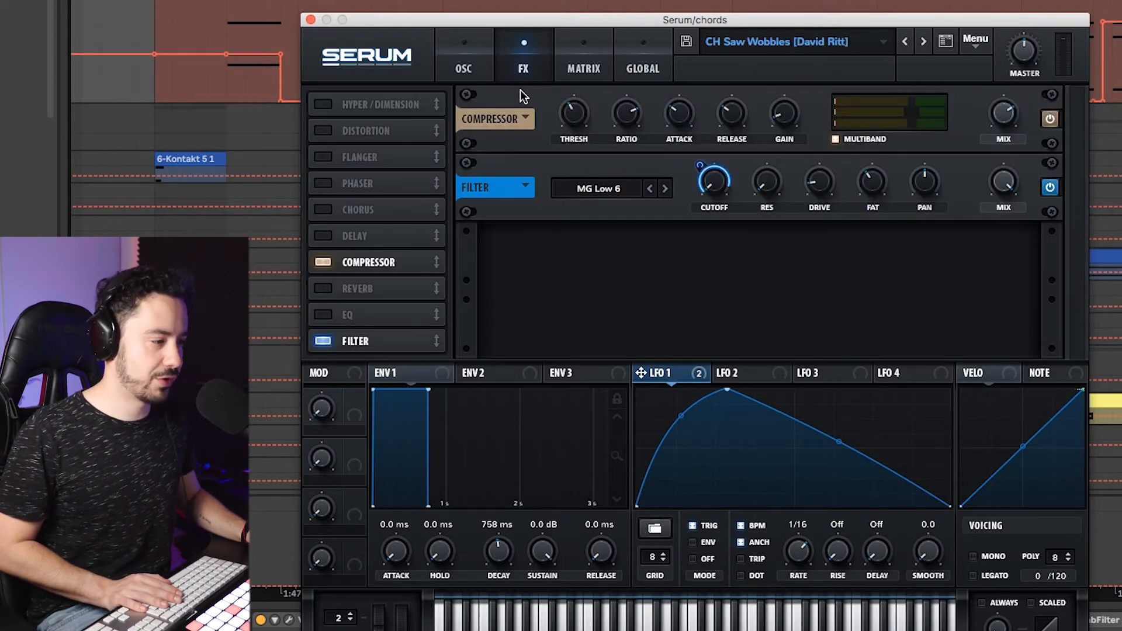
drag(520, 22, 529, 0)
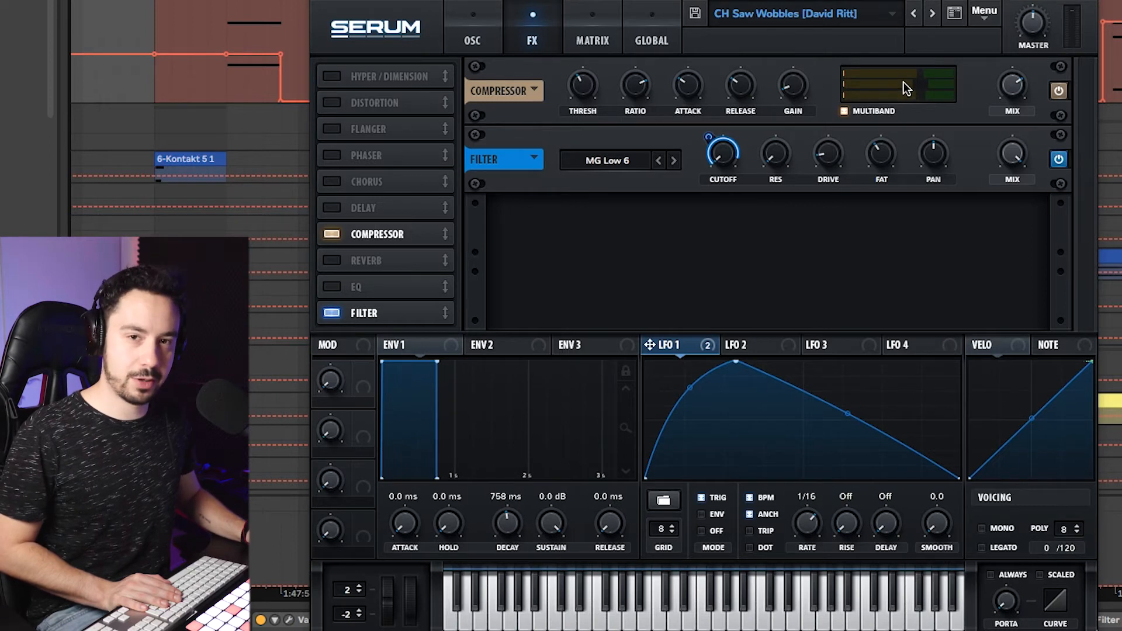
click(323, 1)
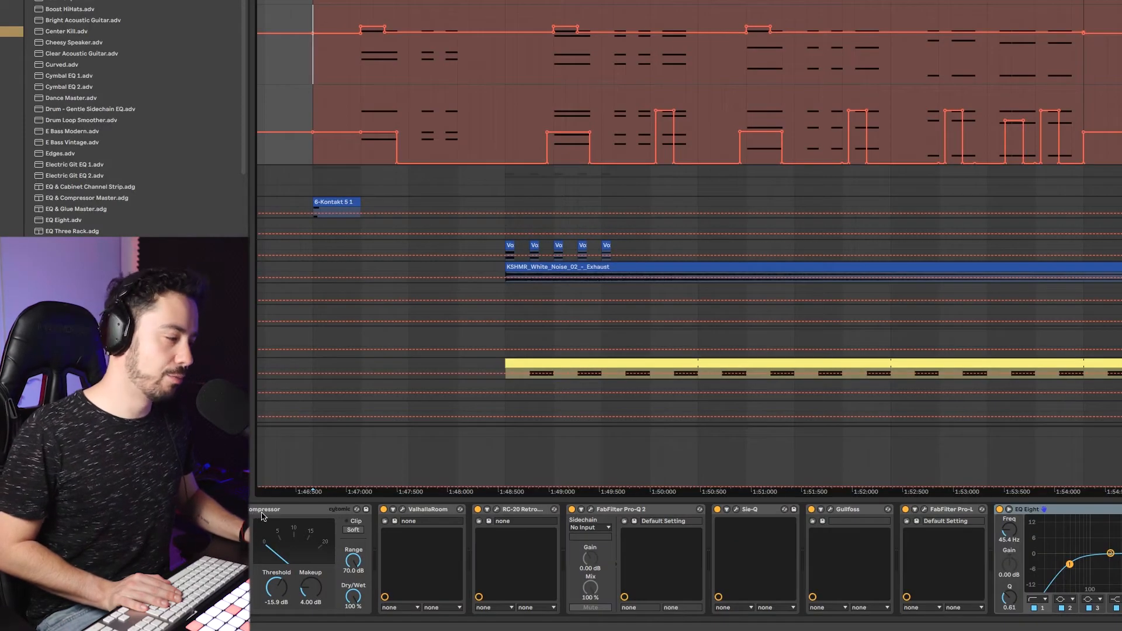
Inspect the RC-20 Retro Color settings on the chords track, including Wobble, Distort and Magnetic, and close its window.
click(445, 512)
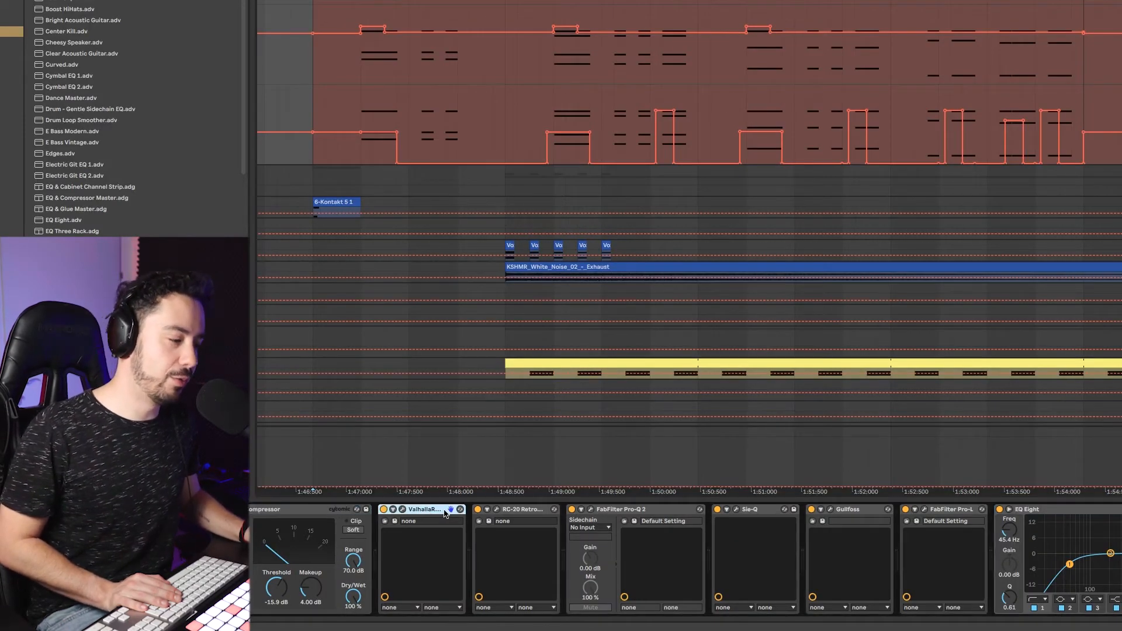
click(496, 511)
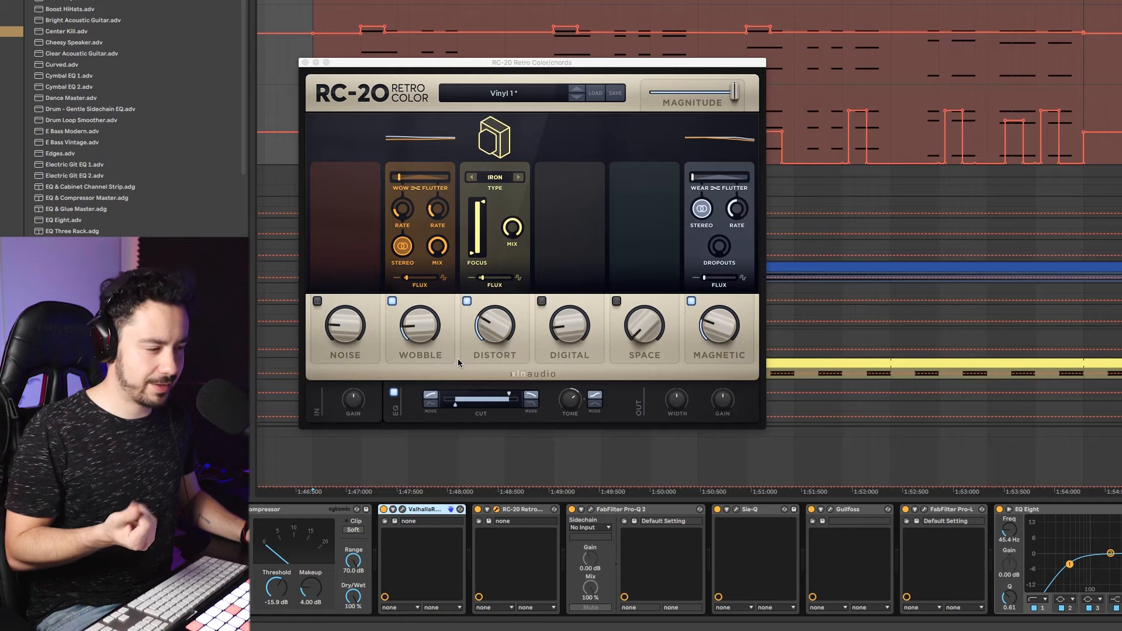
click(305, 63)
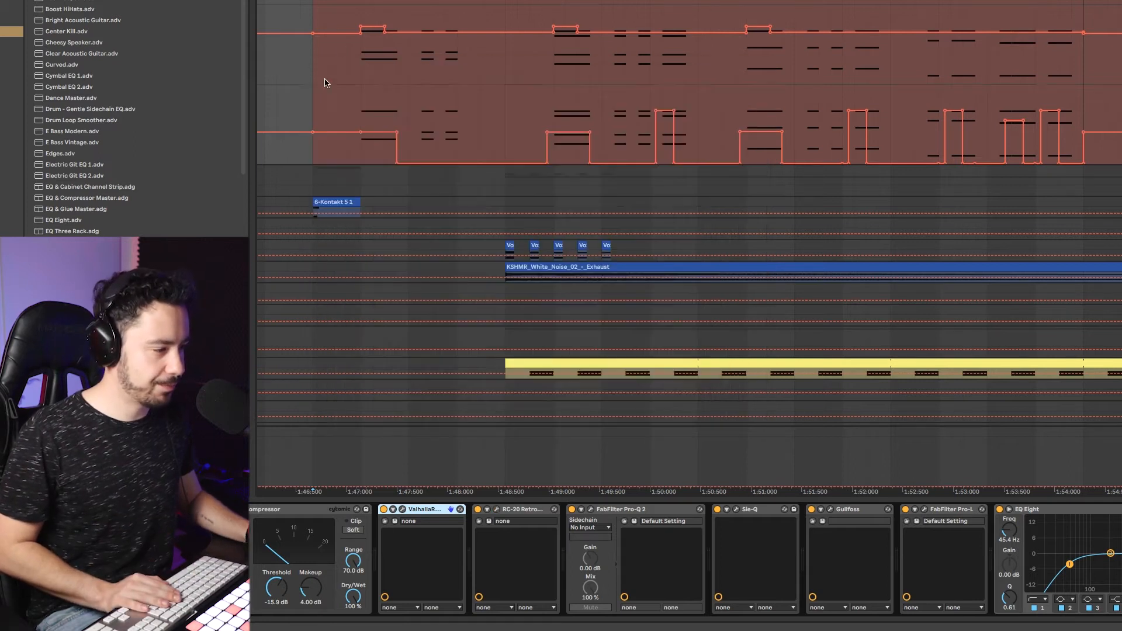
Bring up the chords' FabFilter Pro-Q 2 and compare the sound during playback with the EQ bypassed and enabled.
click(591, 510)
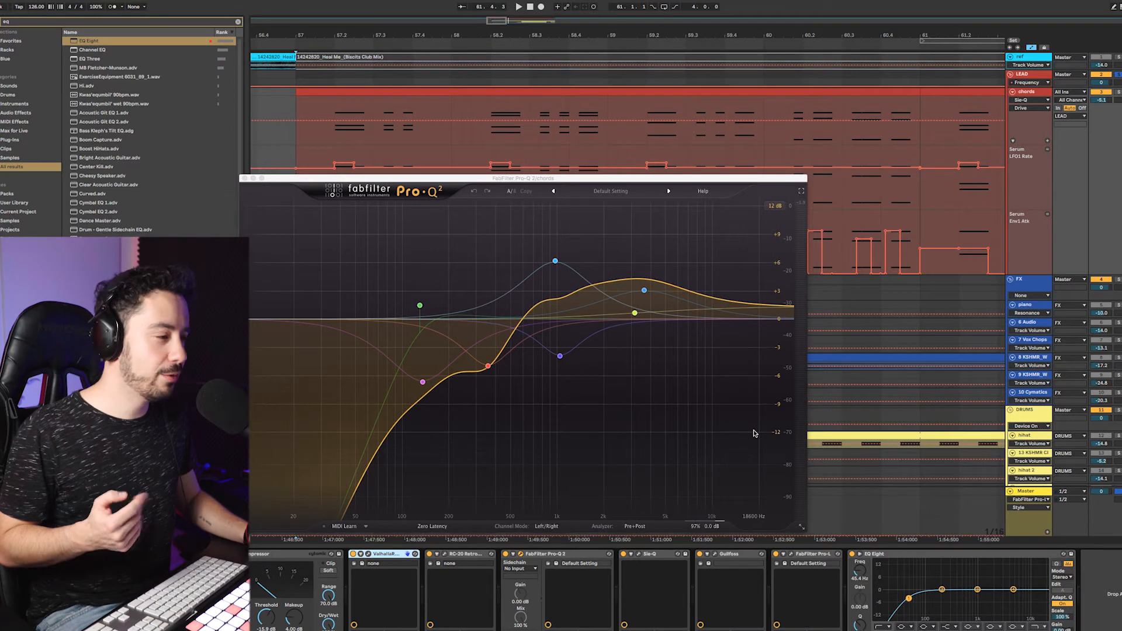
click(1119, 75)
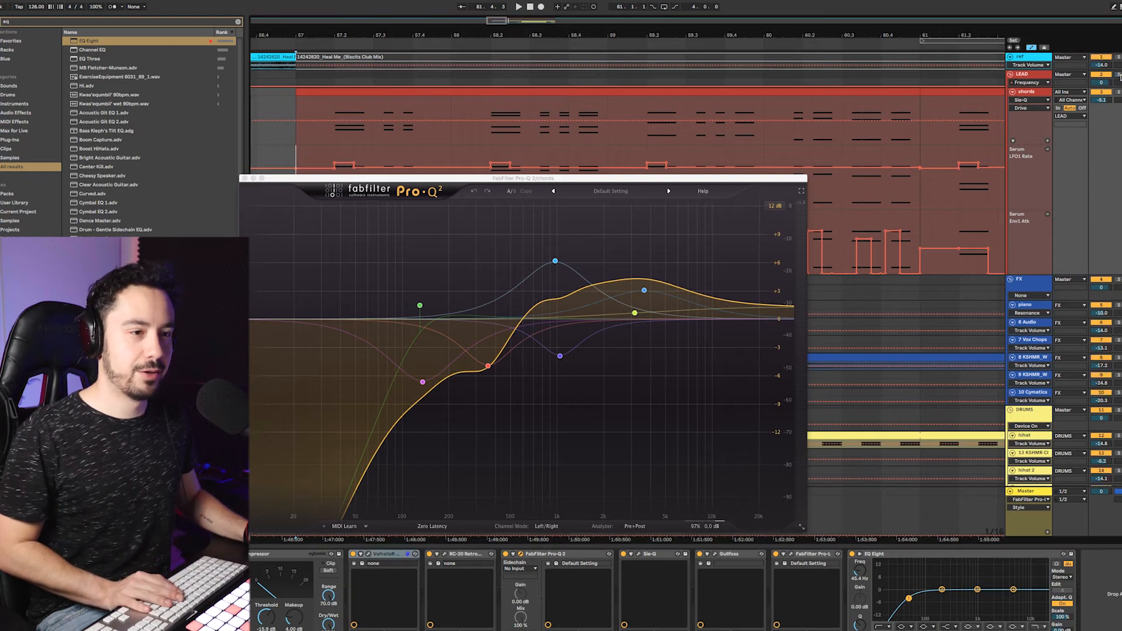
key(space)
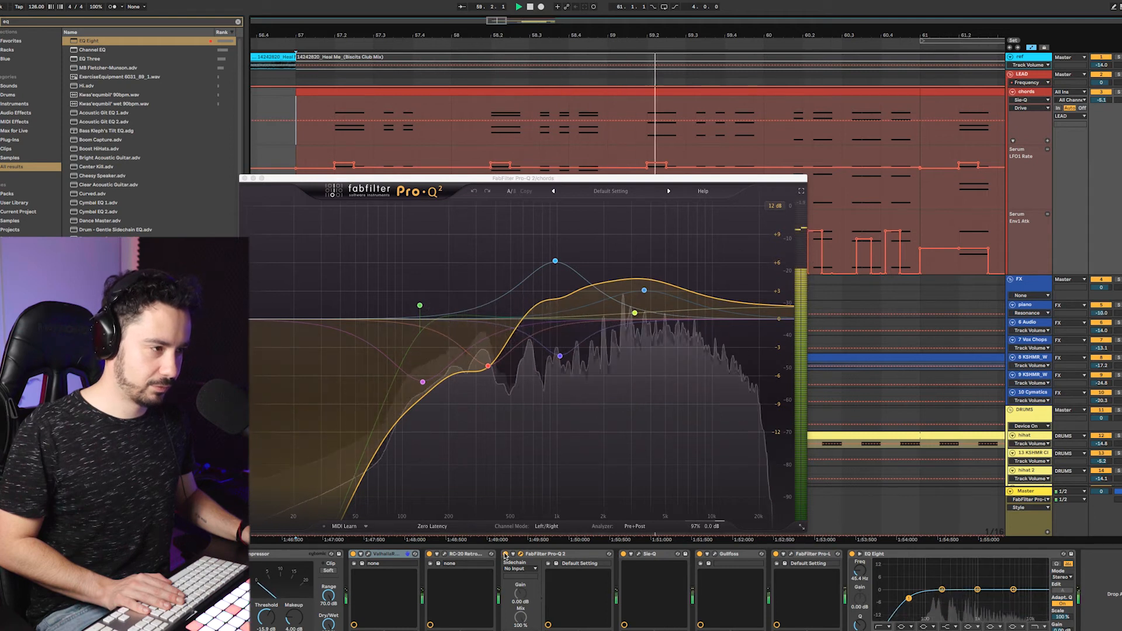
click(505, 554)
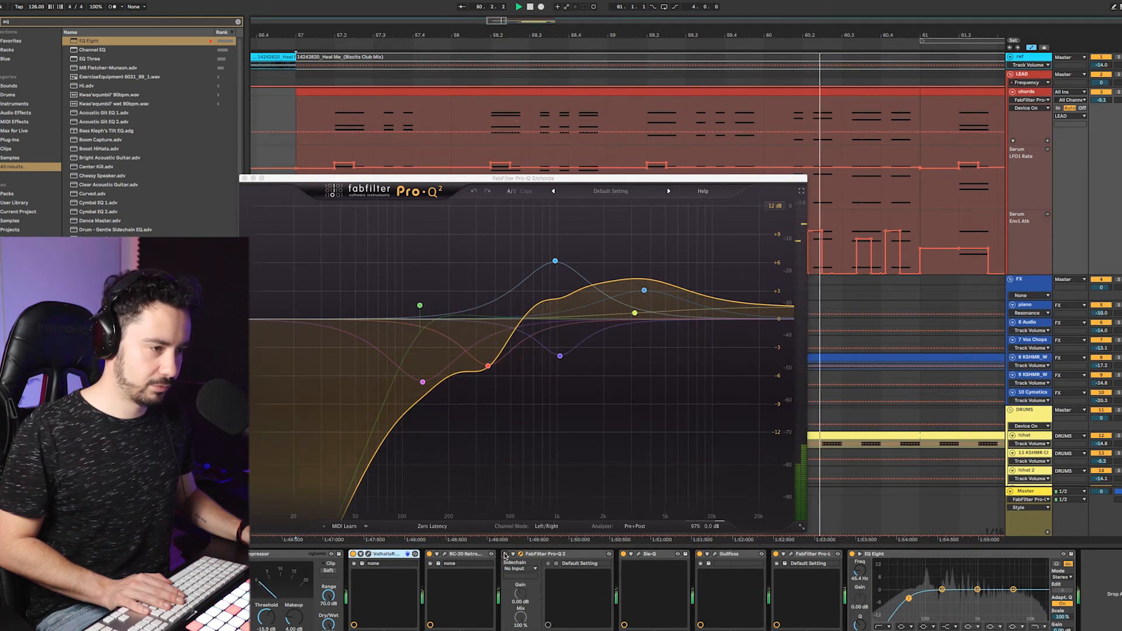
click(506, 554)
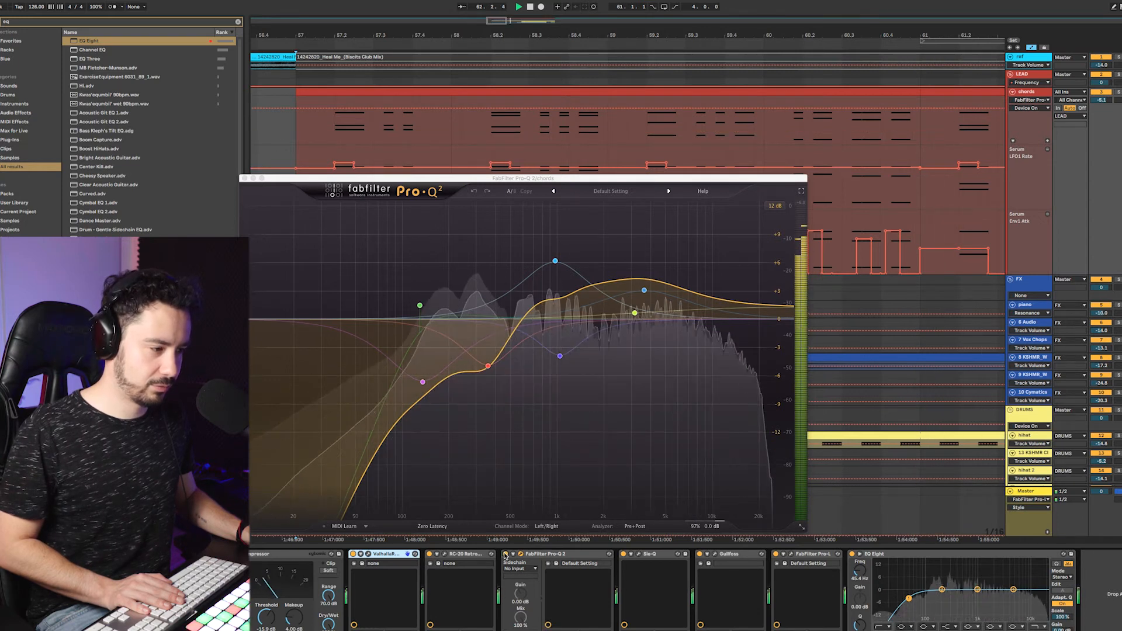
click(506, 554)
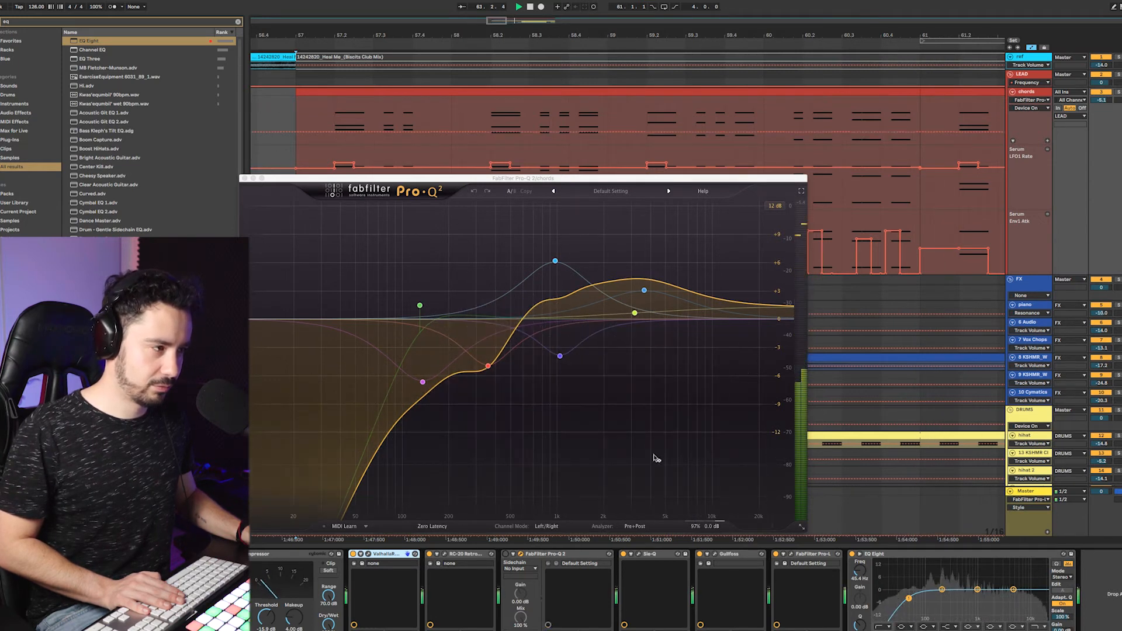
scroll(892, 288, down, 5)
click(505, 554)
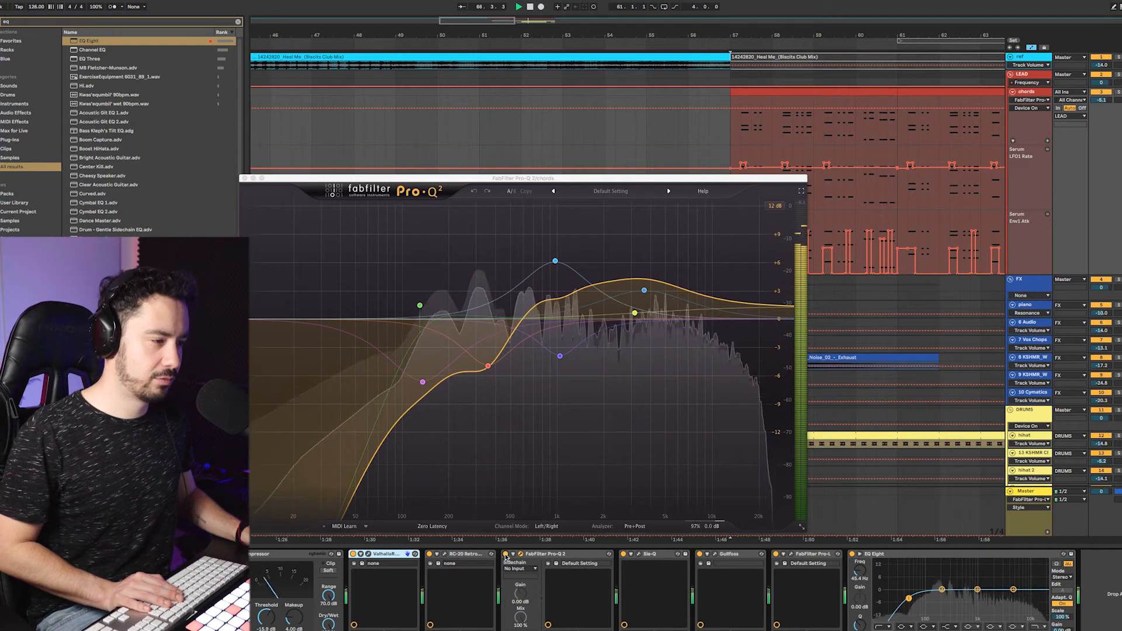
key(space)
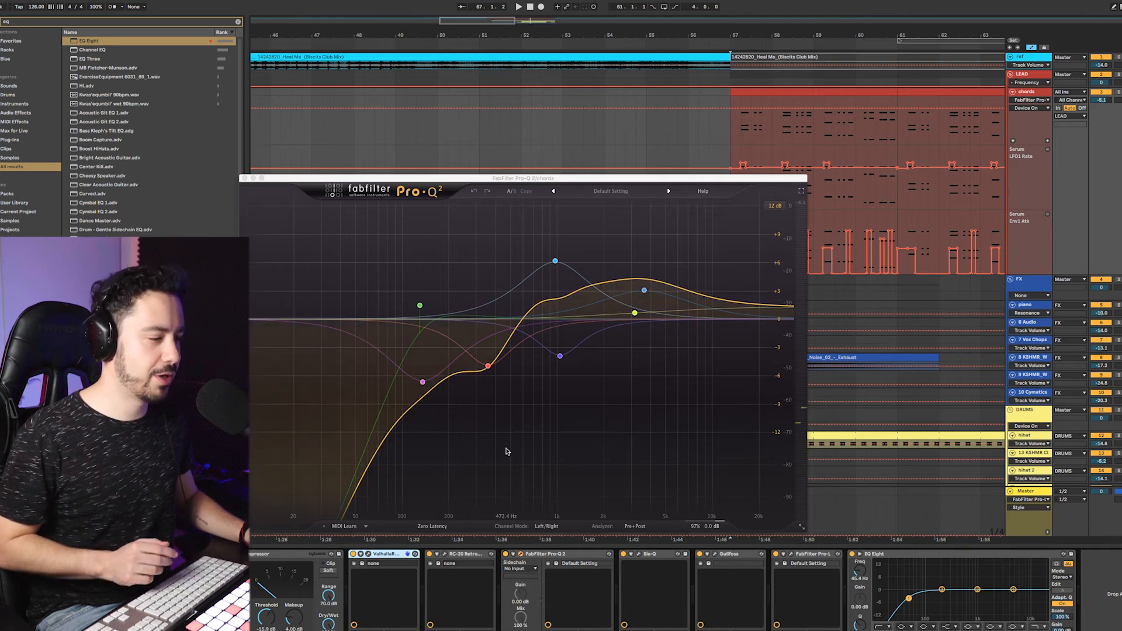
Close the Pro-Q 2 window and examine the chords' Sie-Q EQ and drive settings.
click(245, 178)
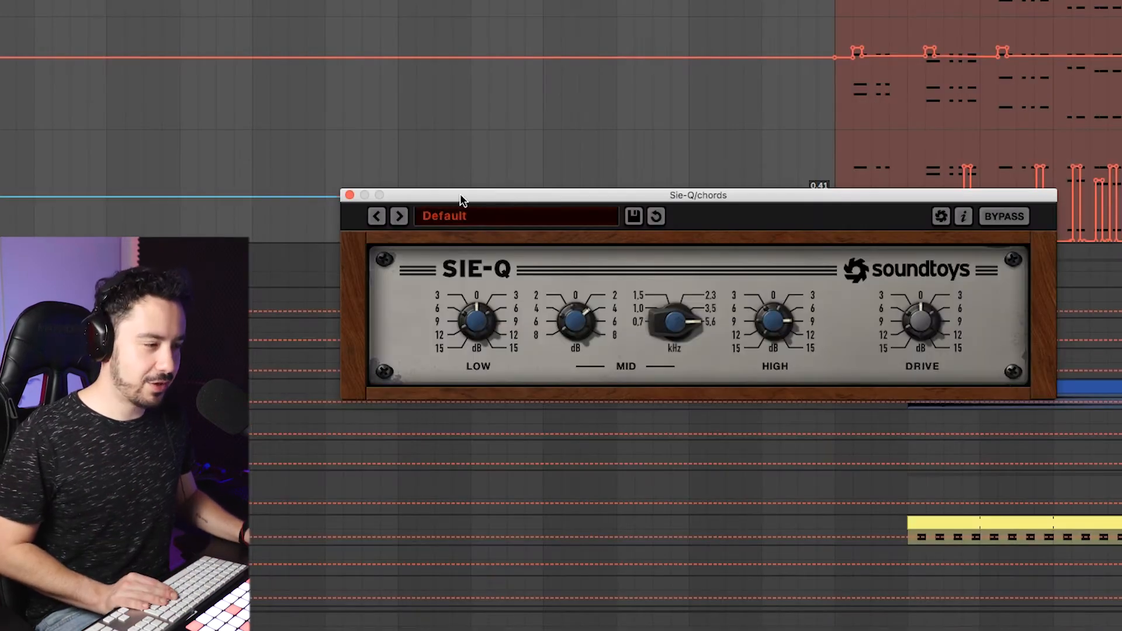
drag(461, 195, 405, 128)
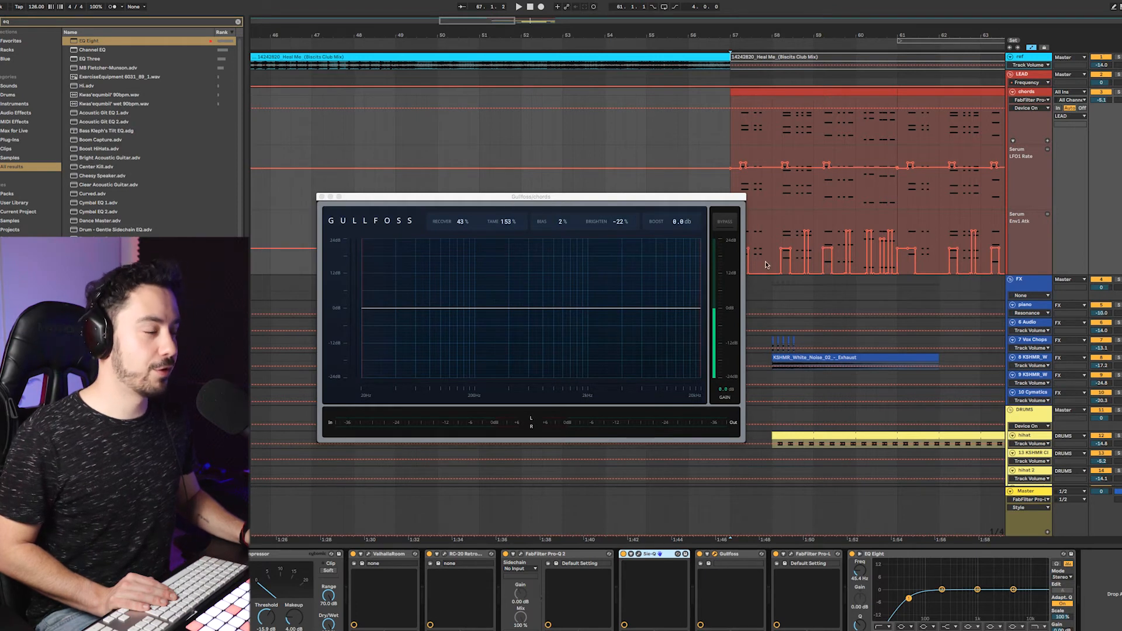
Compare the chords during playback with Gullfoss bypassed and enabled, and bring up the track's FabFilter Pro-L limiter.
scroll(746, 179, down, 2)
scroll(747, 180, right, 5)
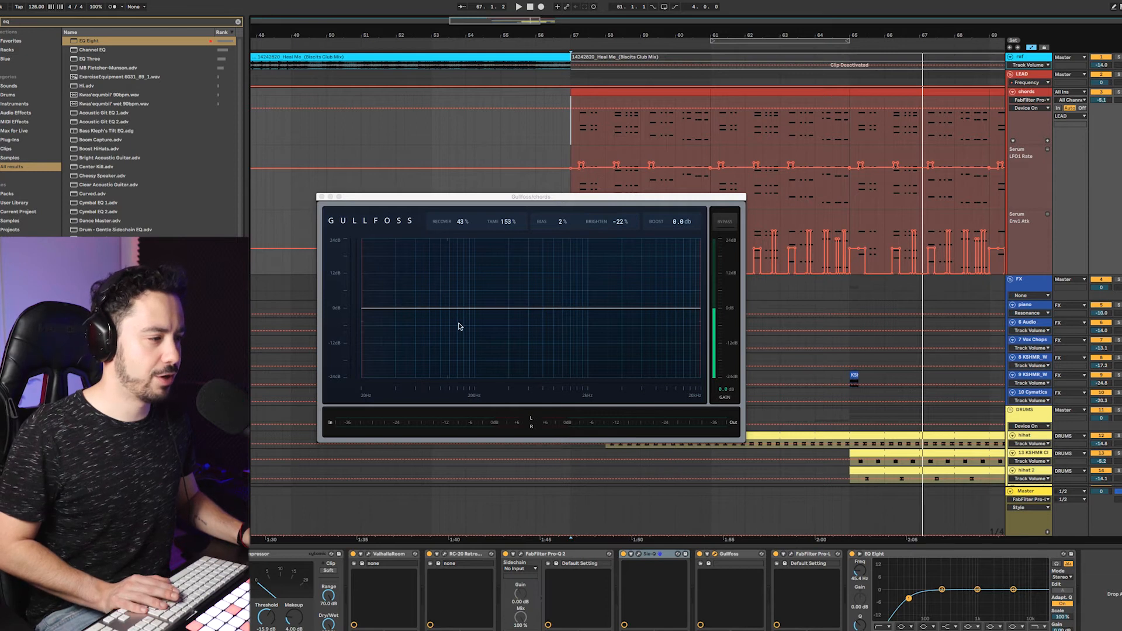
key(space)
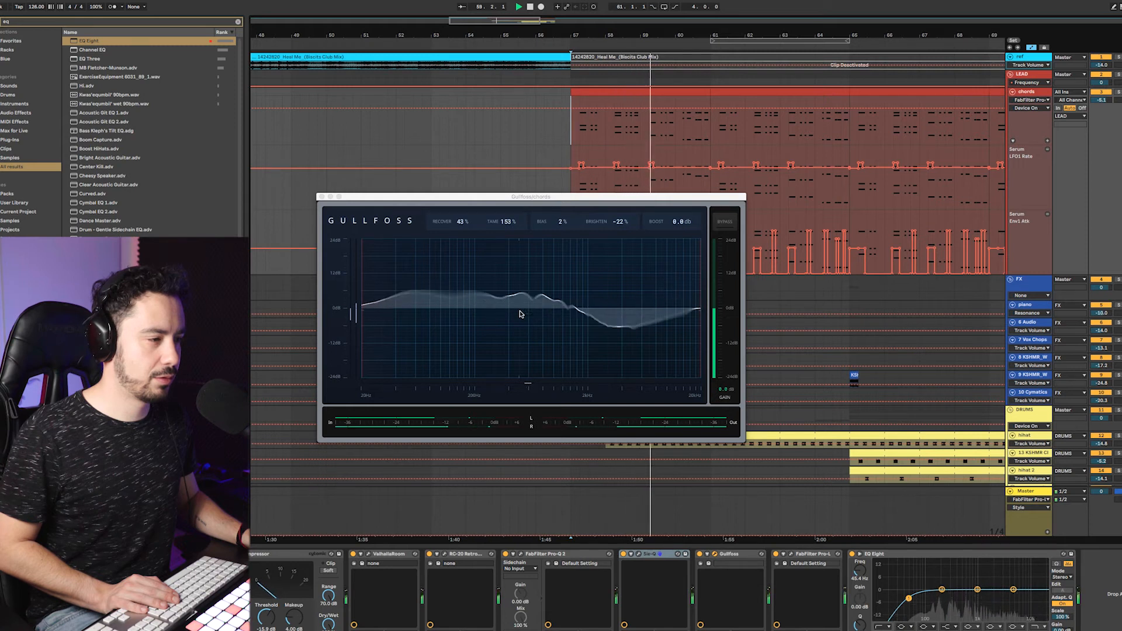
key(space)
key(space)
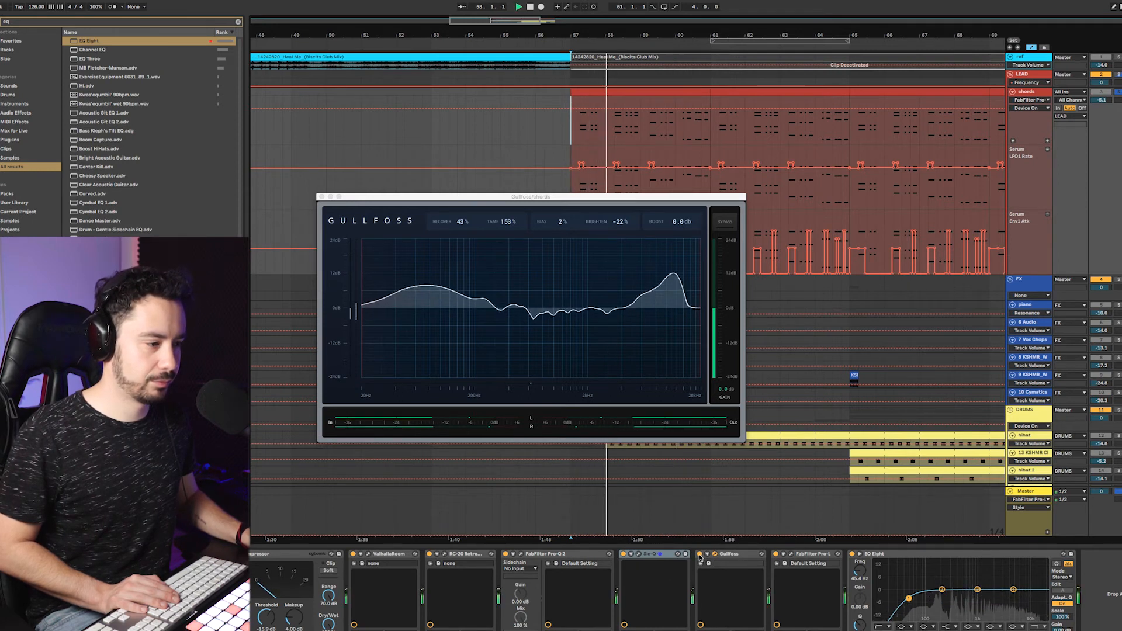
click(700, 554)
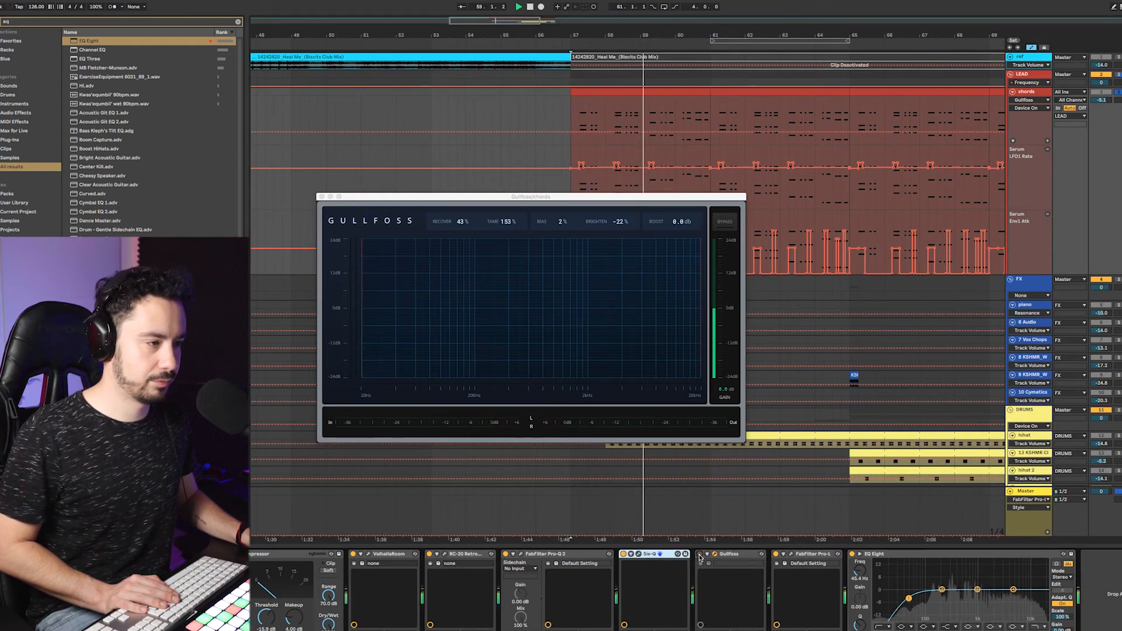
click(700, 555)
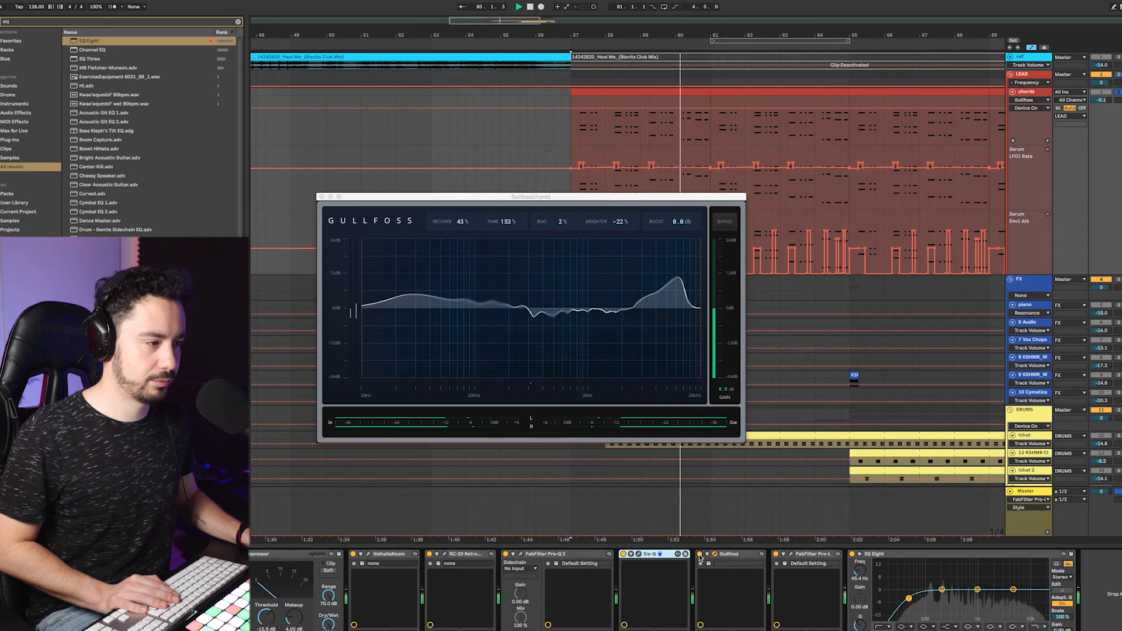
key(space)
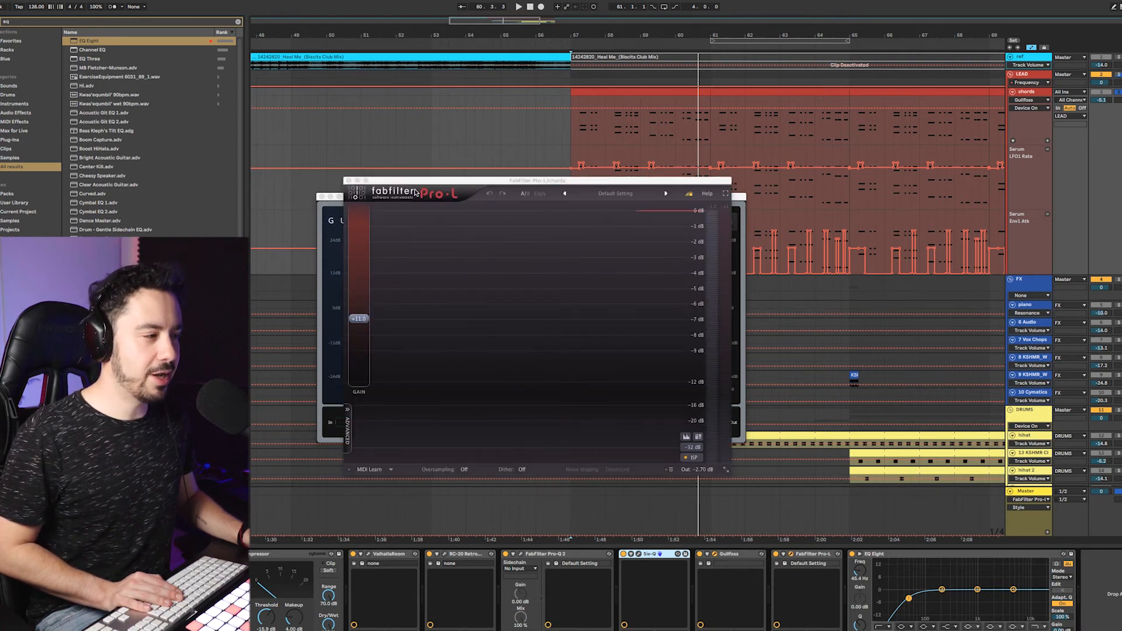
drag(447, 182, 450, 203)
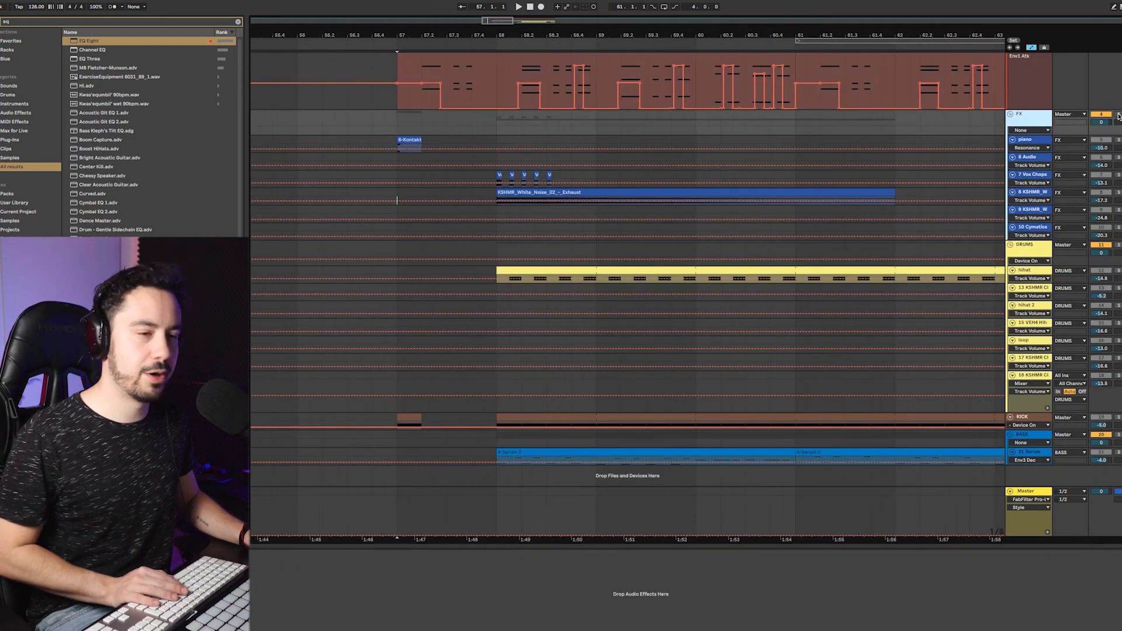
Audition the piano track in the FX group from the start of its Kontakt clip.
click(398, 143)
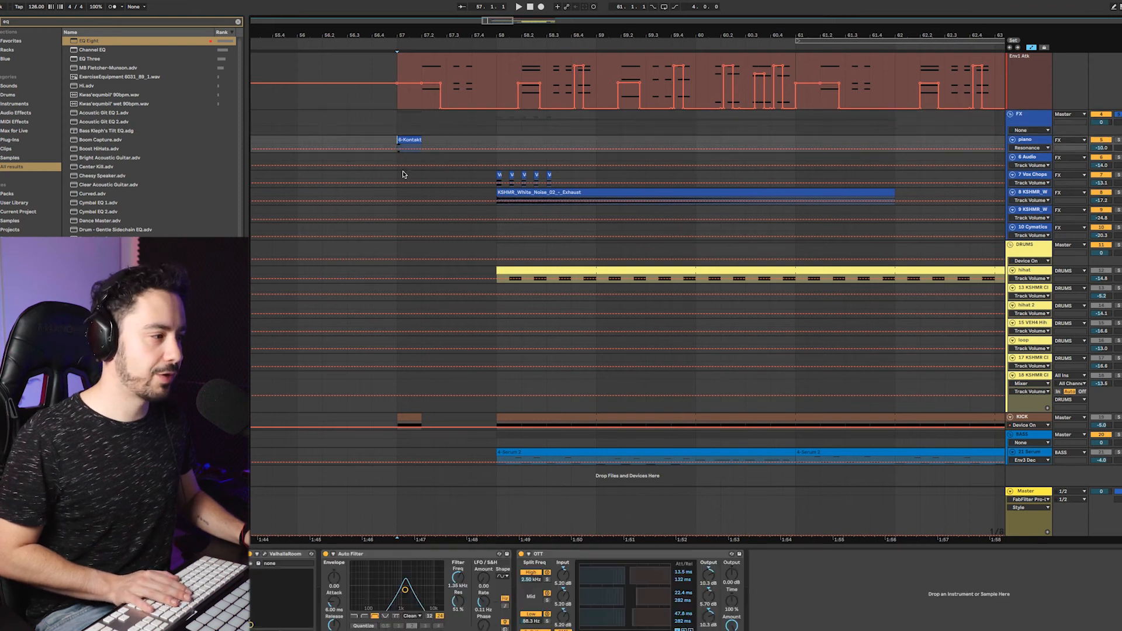
key(space)
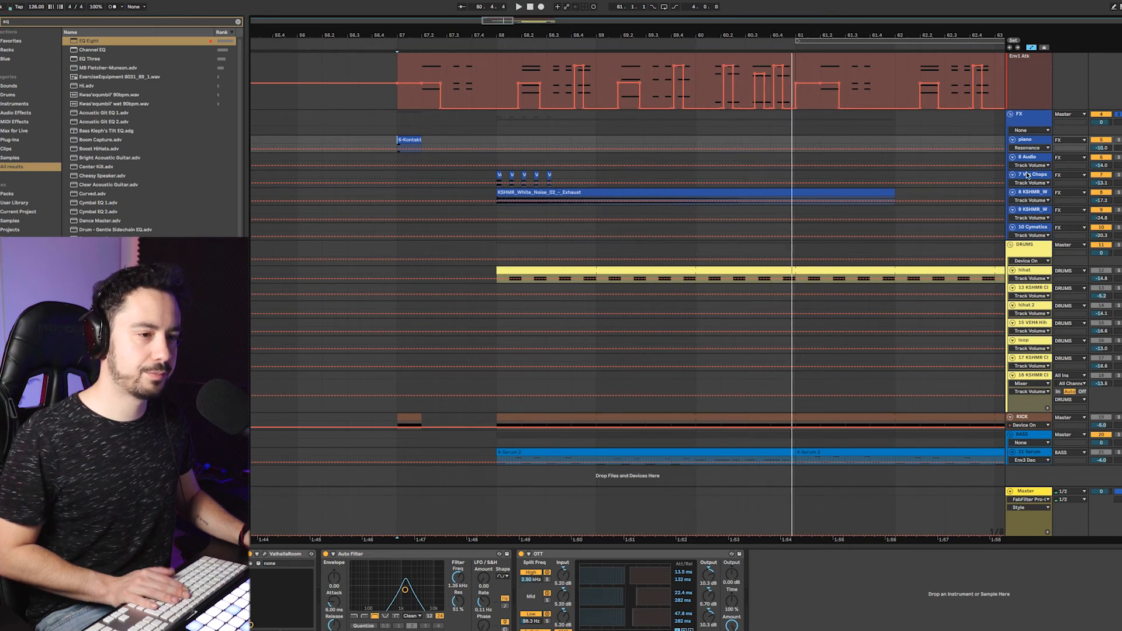
Solo the Vox Chops track and audition it from the start of its first clip.
click(1106, 175)
click(1118, 176)
click(497, 175)
key(space)
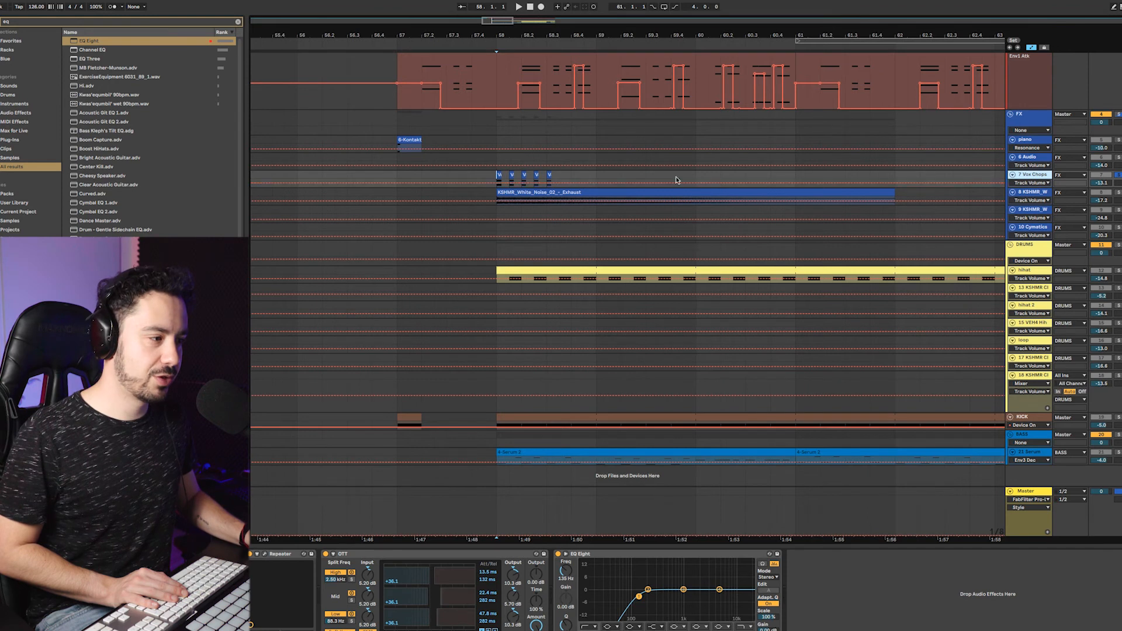
Make the Vox Chops track taller, inspect its ValhallaRoom and Repeater settings, and close both plug-in windows.
drag(1026, 188, 1032, 244)
scroll(462, 239, up, 4)
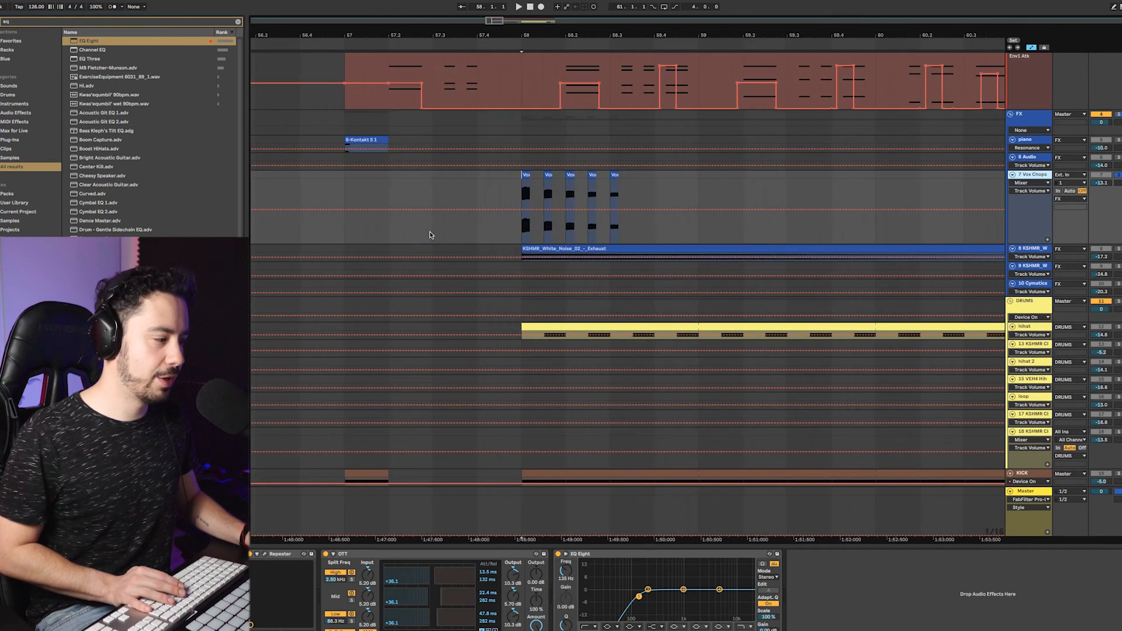
key(super+alt+p)
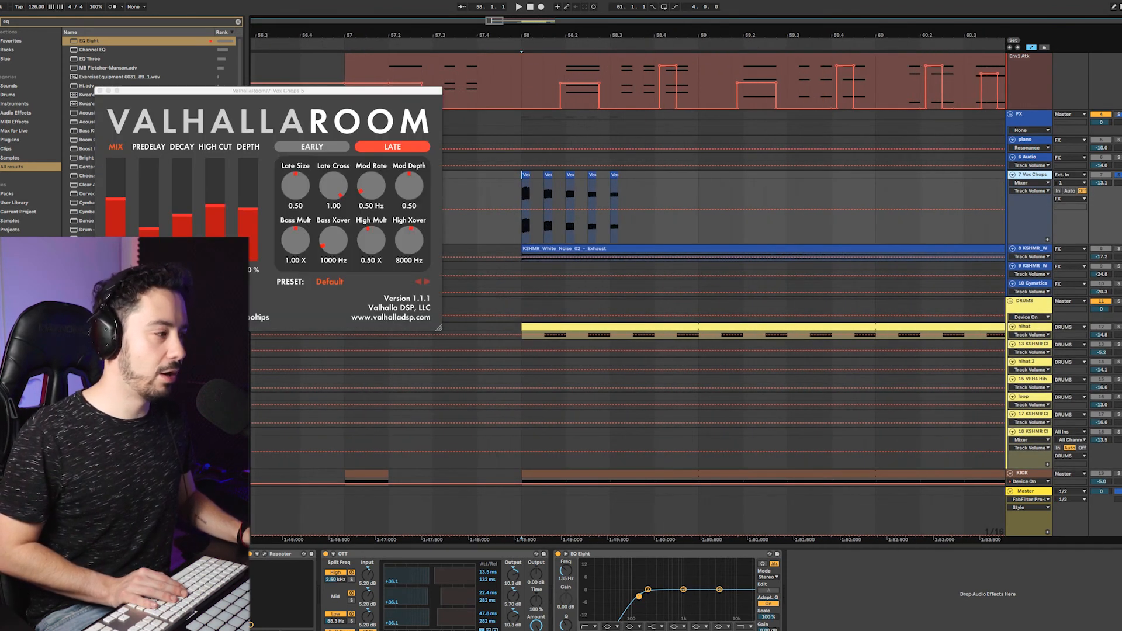
click(266, 556)
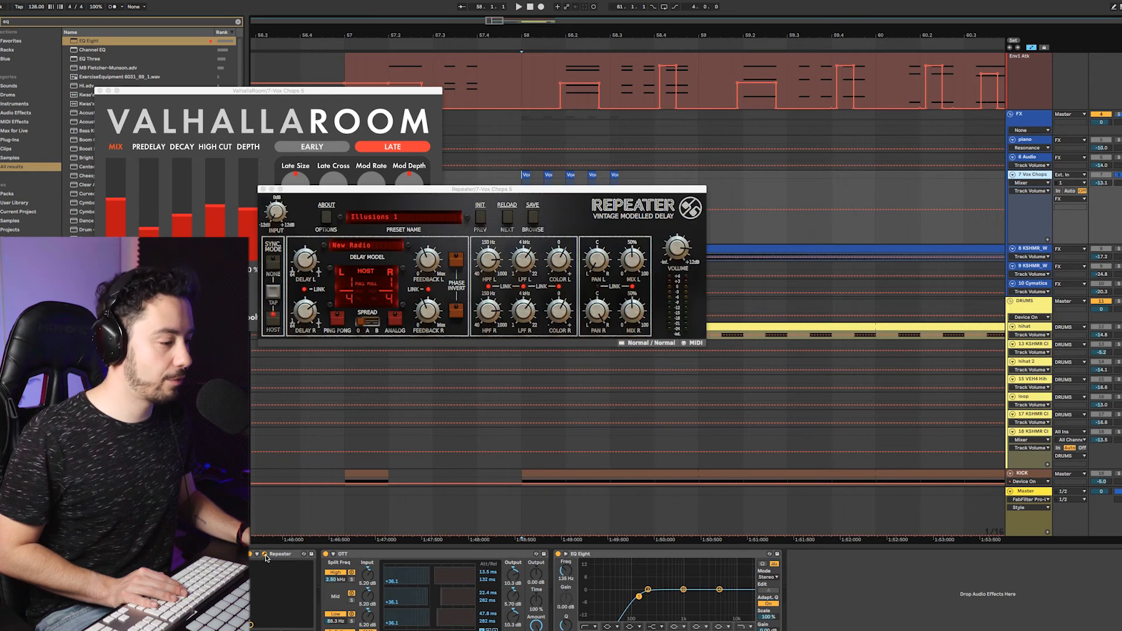
click(265, 555)
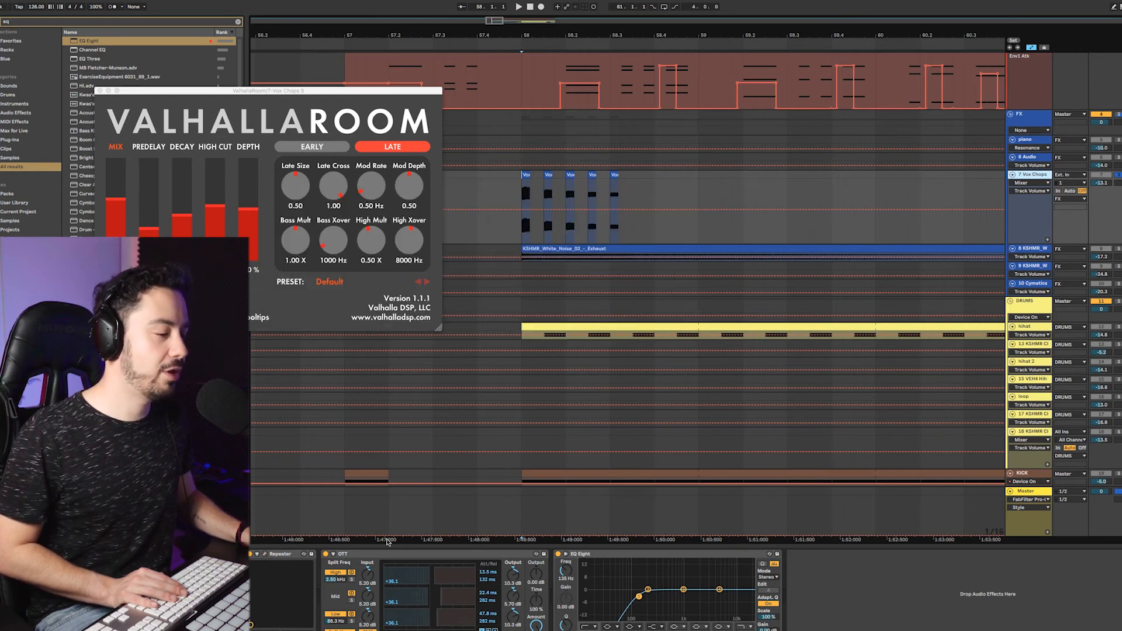
click(100, 91)
Select the first vocal clip on the Vox Chops track.
click(525, 174)
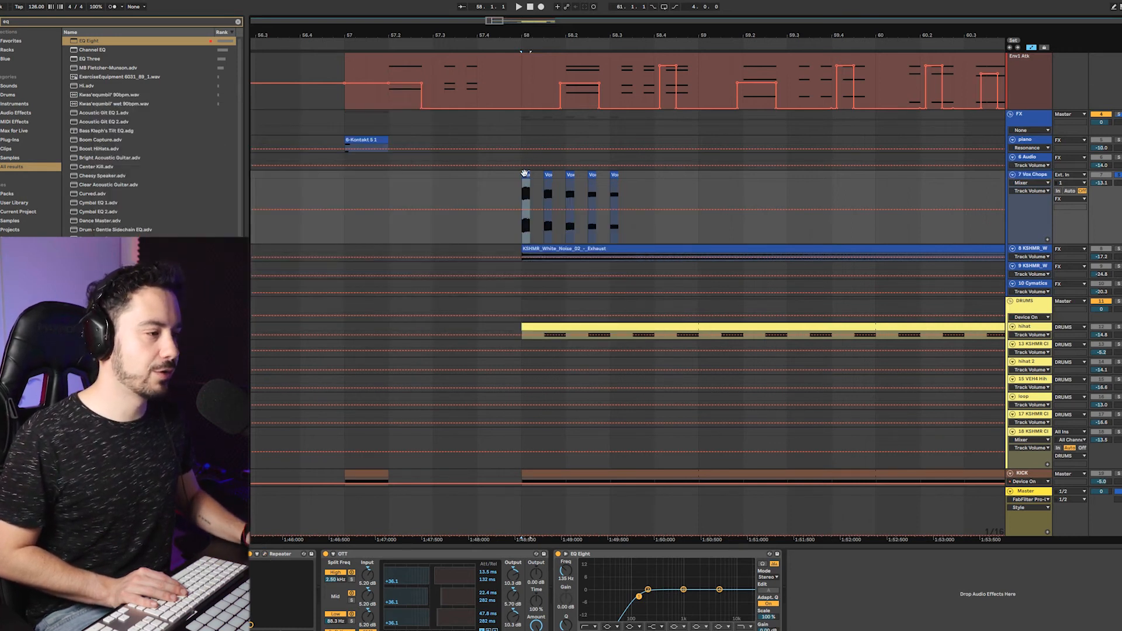
scroll(669, 213, down, 5)
scroll(666, 212, right, 2)
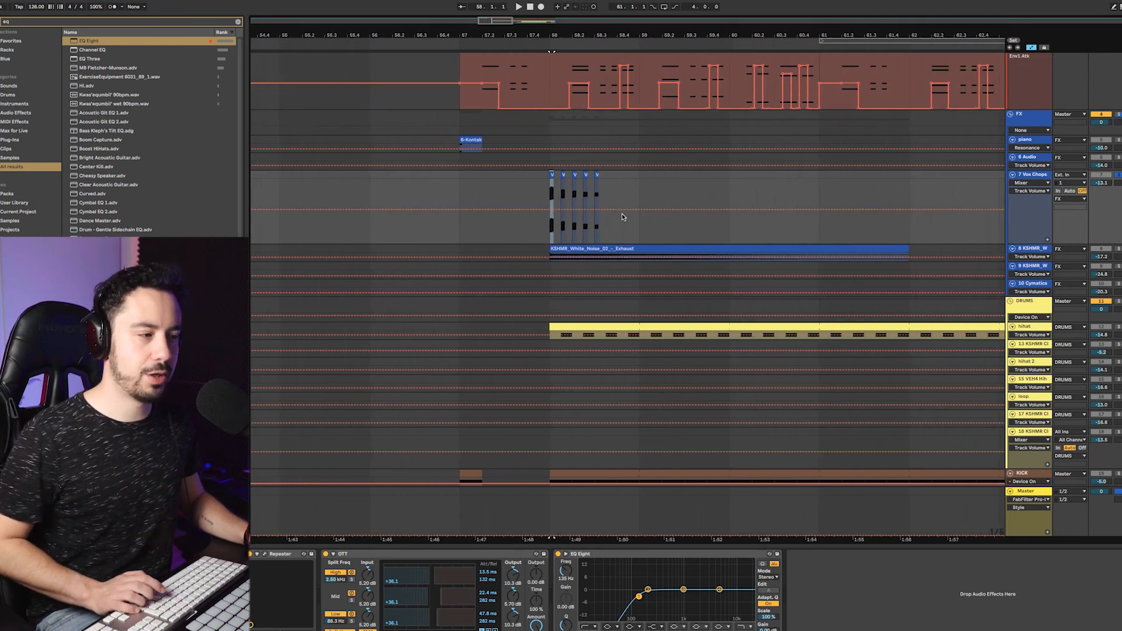